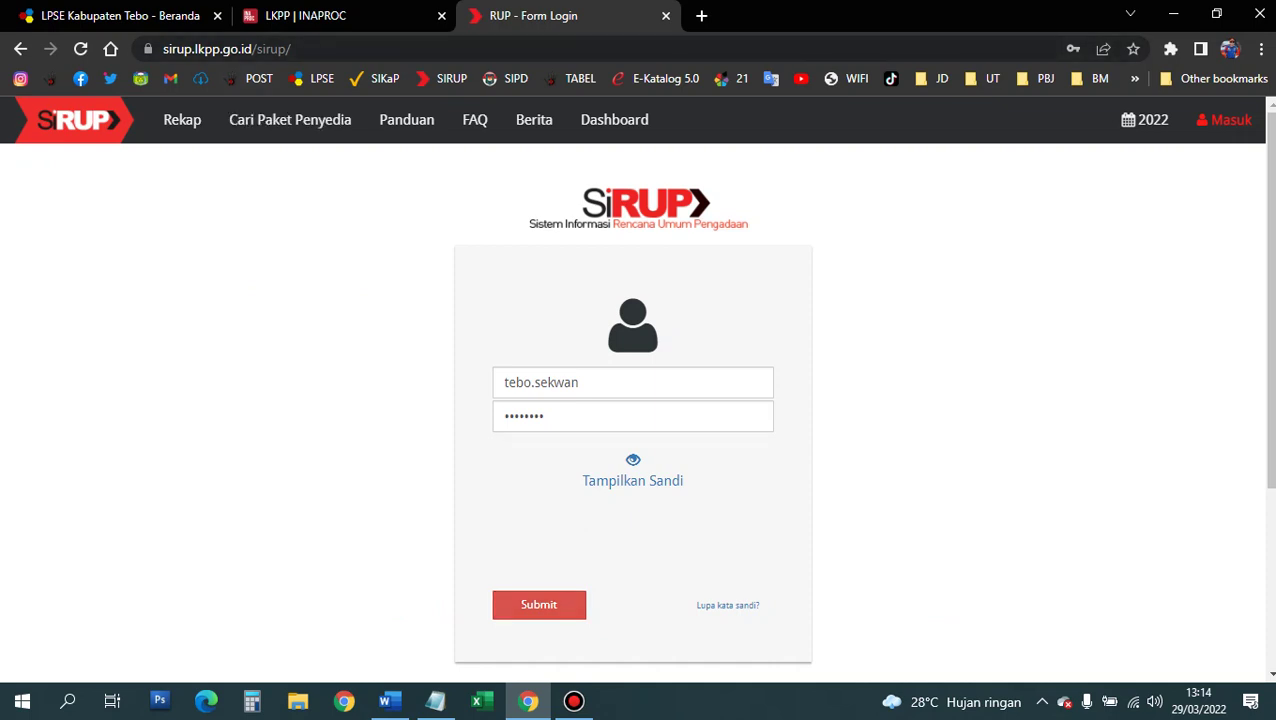
Step: Log in to SiRUP with the filled-in credentials and open the Swakelola package page under RUP
{"action": "left_click", "coordinate": [539, 604]}
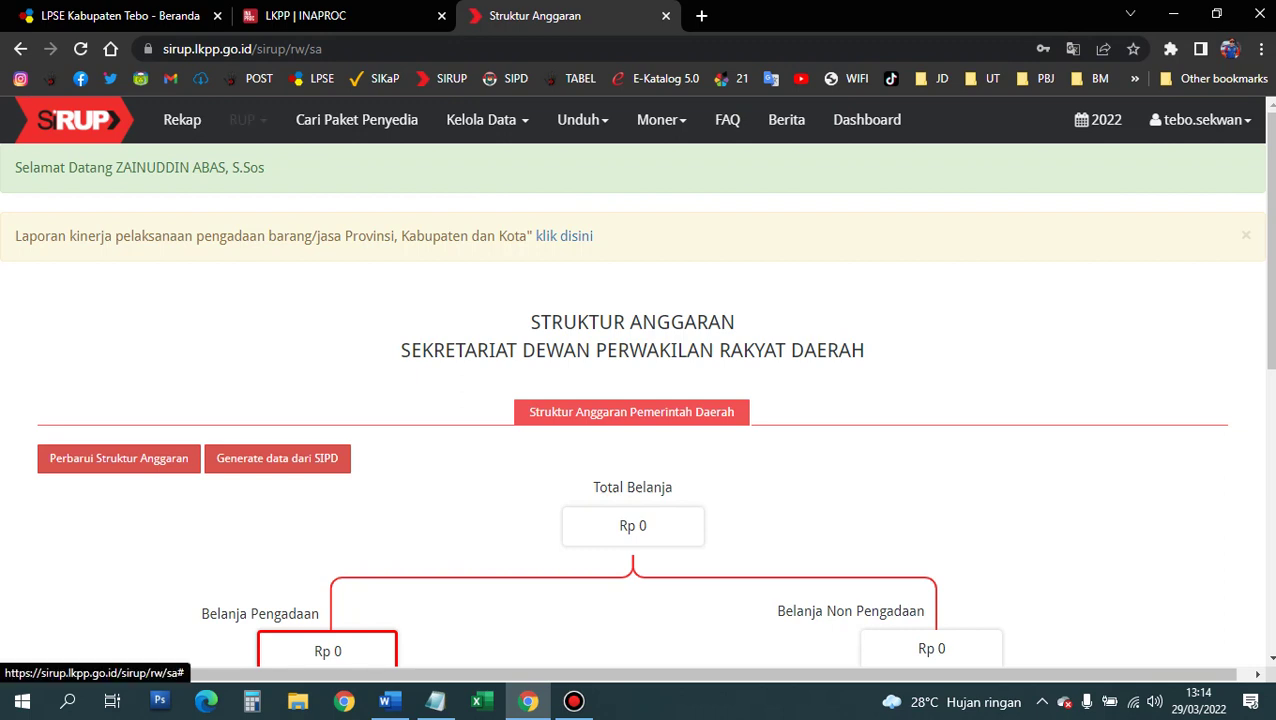
{"action": "left_click", "coordinate": [242, 119]}
{"action": "left_click", "coordinate": [258, 258]}
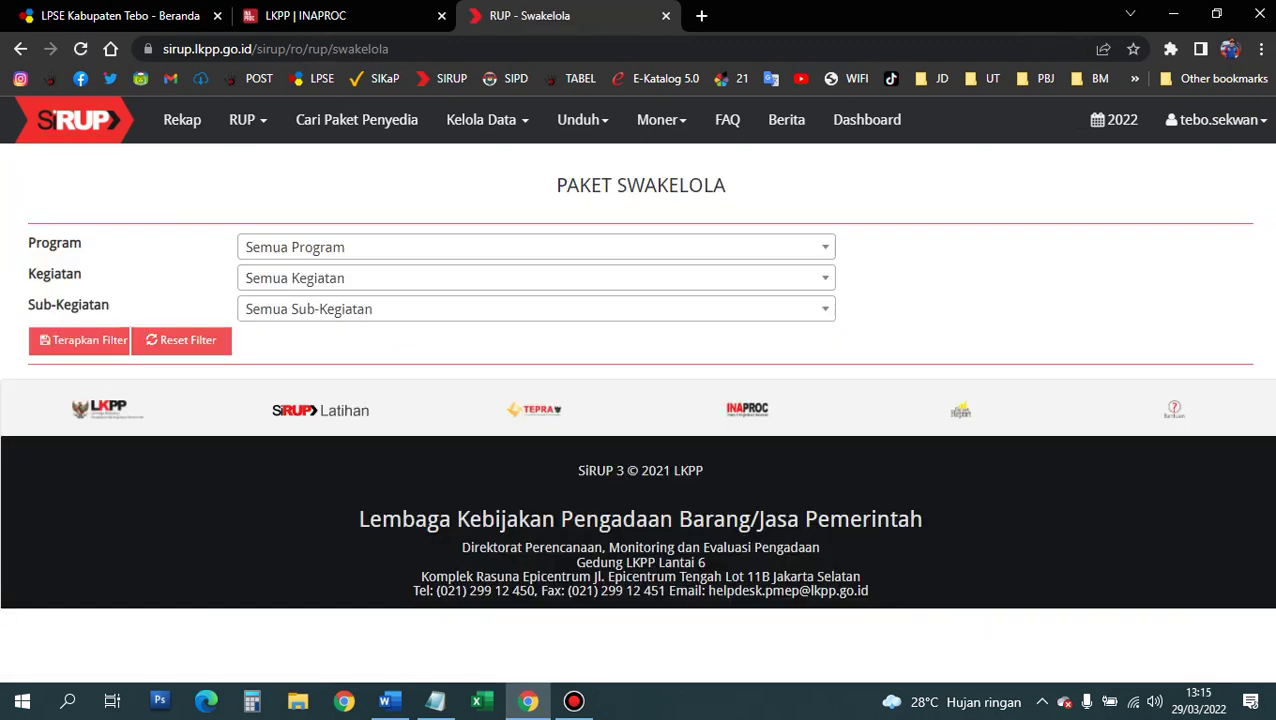
Step: Filter by program [4.02.01] PROGRAM PENUNJANG URUSAN PEMERINTAHAN DAERAH KABUPATEN/KOTA and activity [4.02.01.2.02] Administrasi Keuangan Perangkat Daerah
{"action": "left_click", "coordinate": [535, 247]}
{"action": "key", "text": "Down"}
{"action": "key", "text": "Down"}
{"action": "key", "text": "Return"}
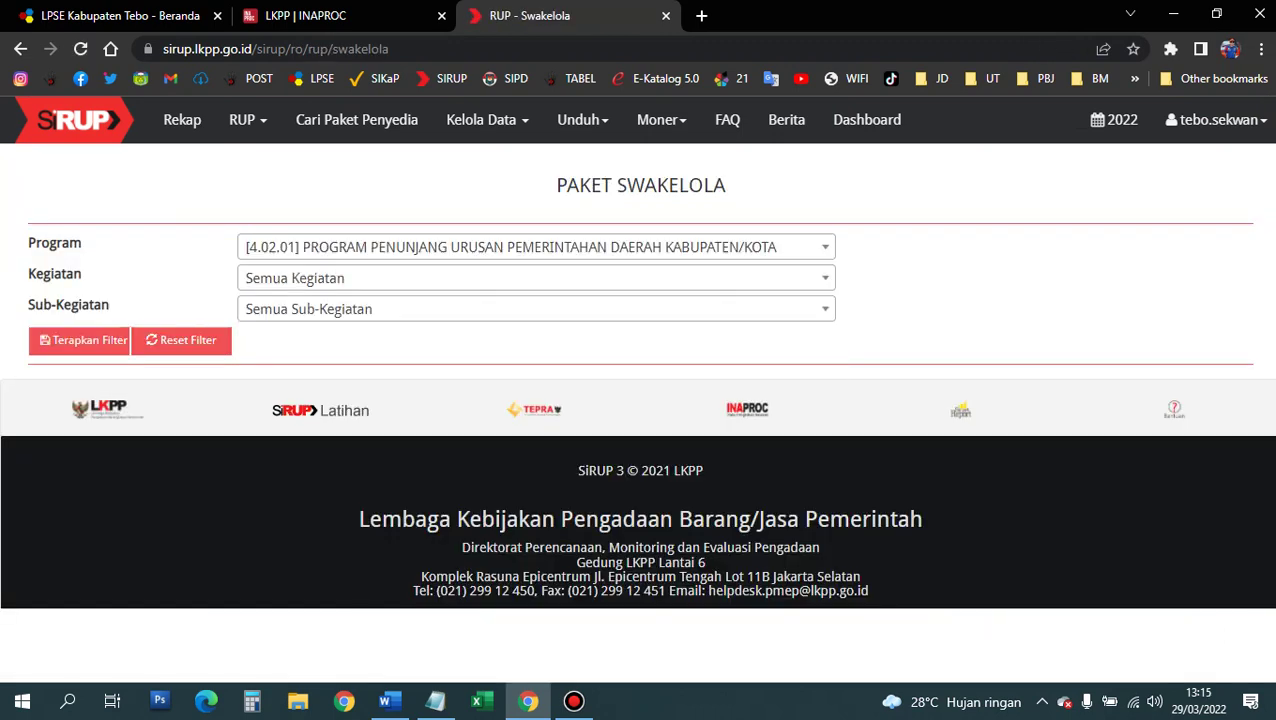
{"action": "key", "text": "Tab"}
{"action": "key", "text": "Return"}
{"action": "key", "text": "Down"}
{"action": "key", "text": "Down"}
{"action": "key", "text": "Down"}
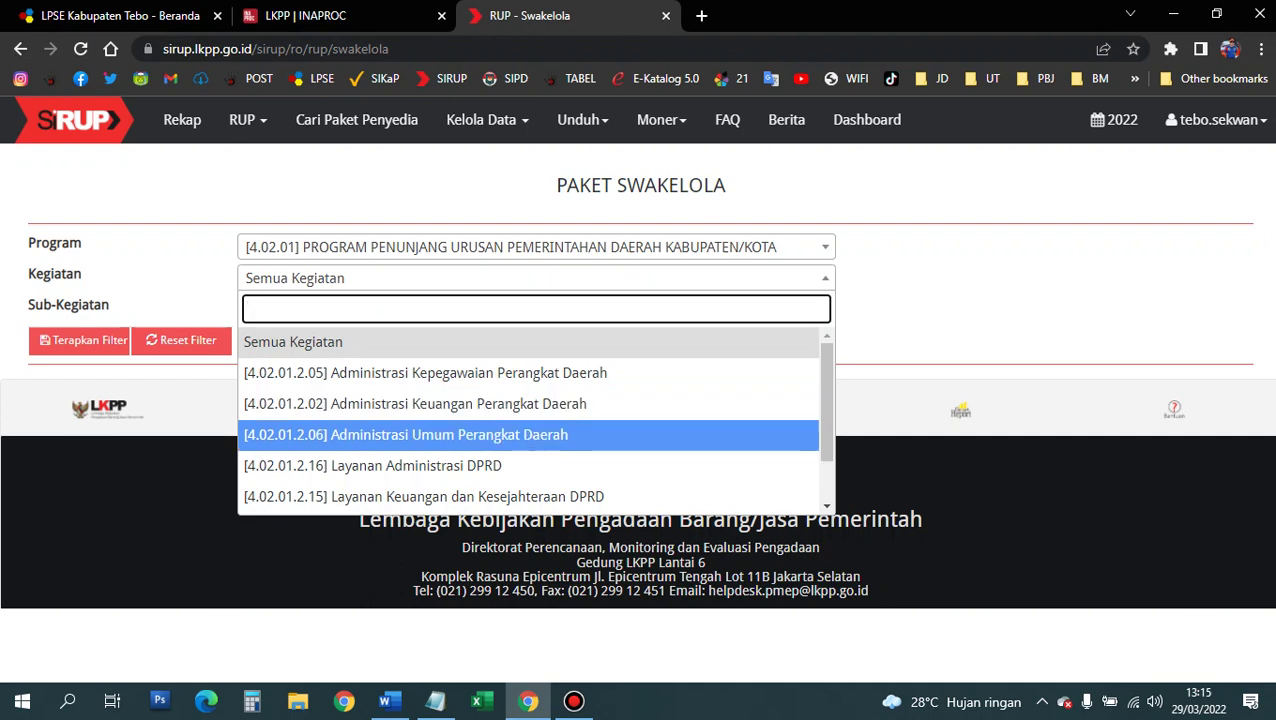
{"action": "key", "text": "Up"}
{"action": "key", "text": "Return"}
Step: Set the sub-activity to [4.02.01.2.02.01] Penyediaan Gaji dan Tunjangan ASN and apply the filter
{"action": "key", "text": "Tab"}
{"action": "key", "text": "Return"}
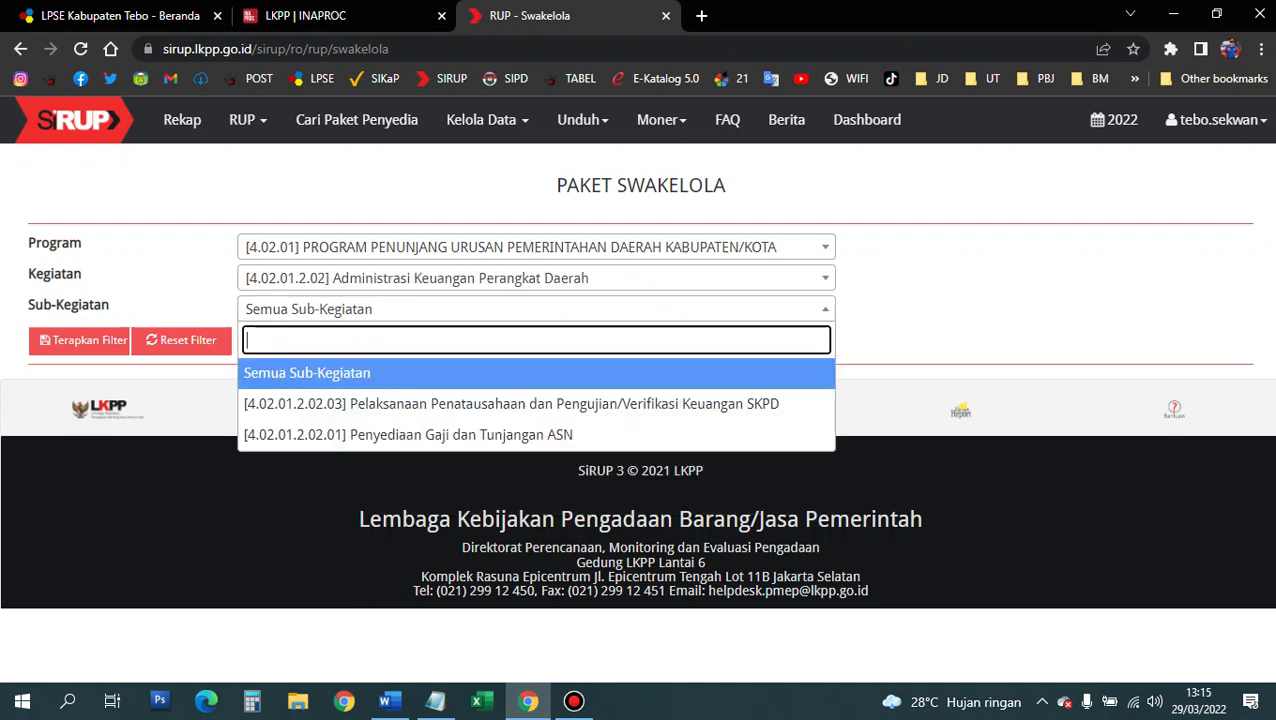
{"action": "key", "text": "Down"}
{"action": "key", "text": "Down"}
{"action": "key", "text": "Return"}
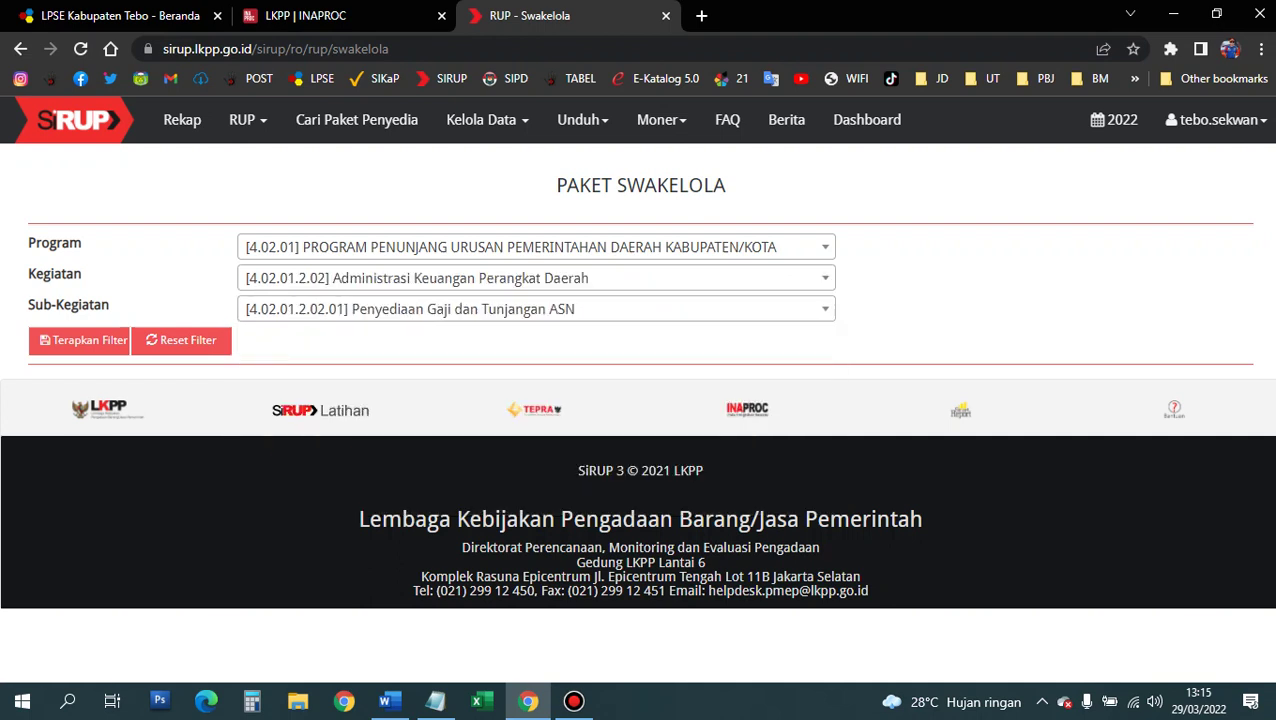
{"action": "key", "text": "Tab"}
{"action": "key", "text": "Return"}
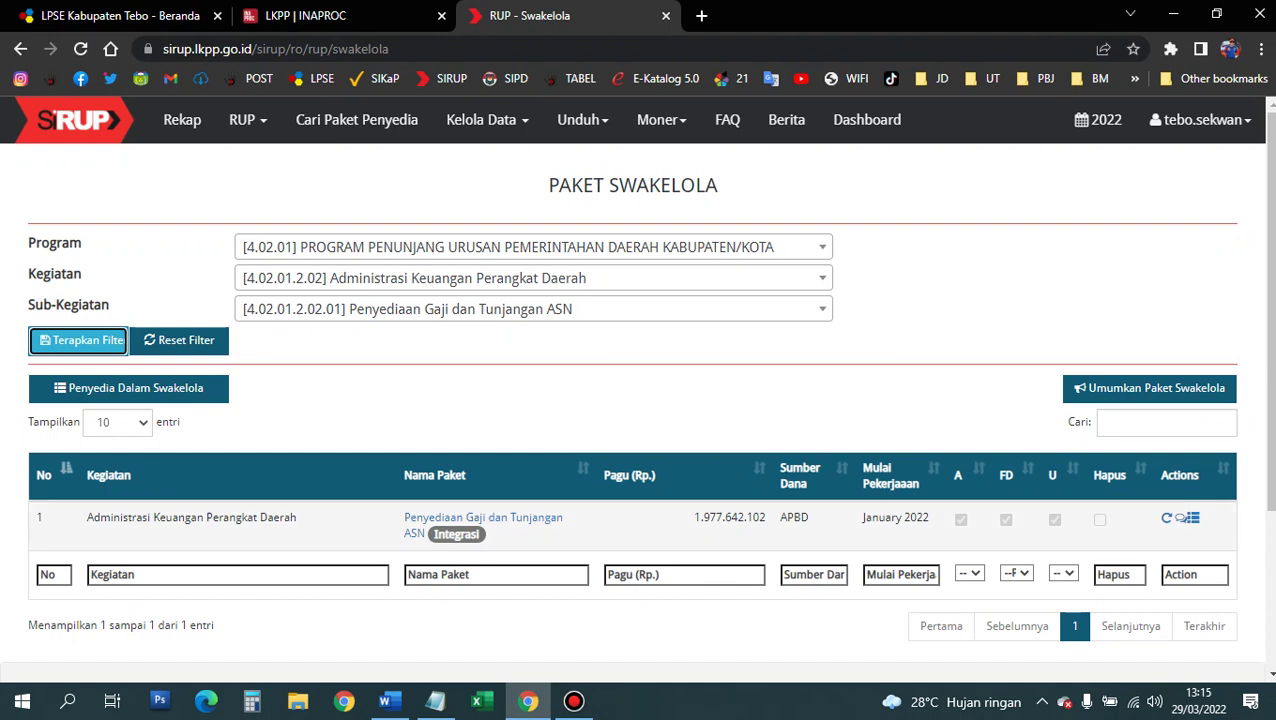
{"action": "left_click_drag", "start_coordinate": [694, 517], "coordinate": [766, 517]}
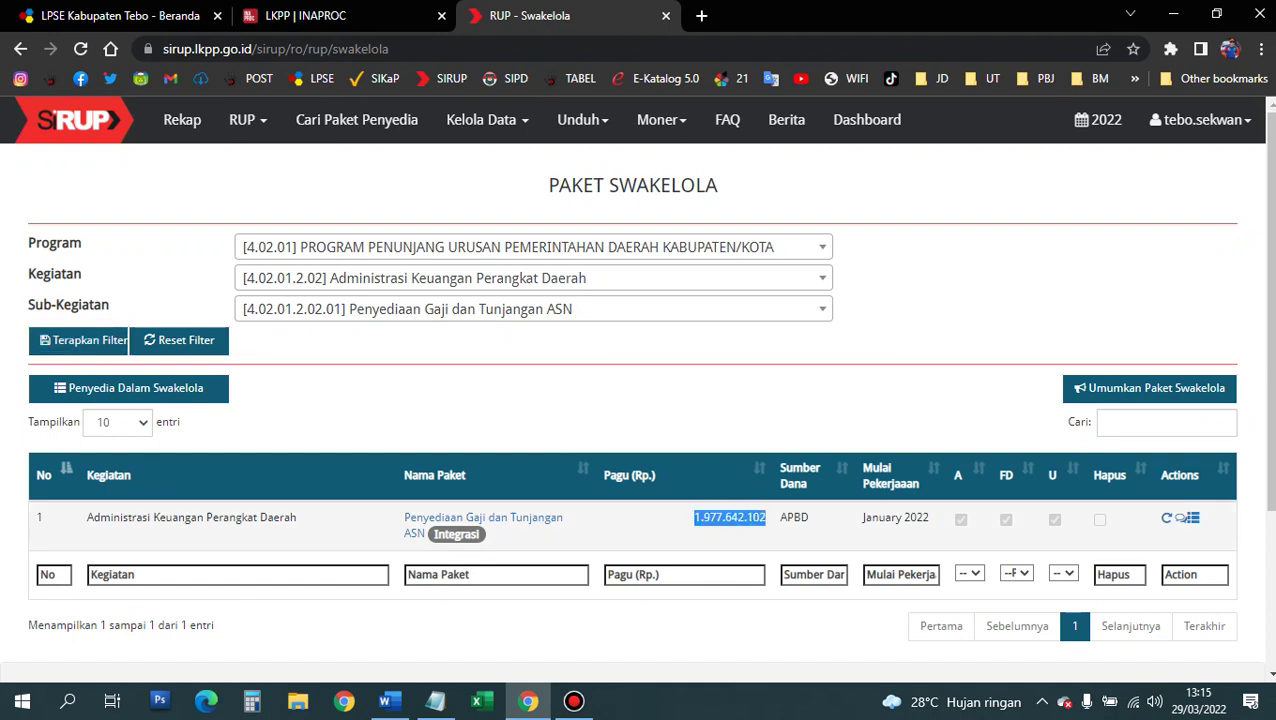
{"action": "left_click", "coordinate": [730, 517]}
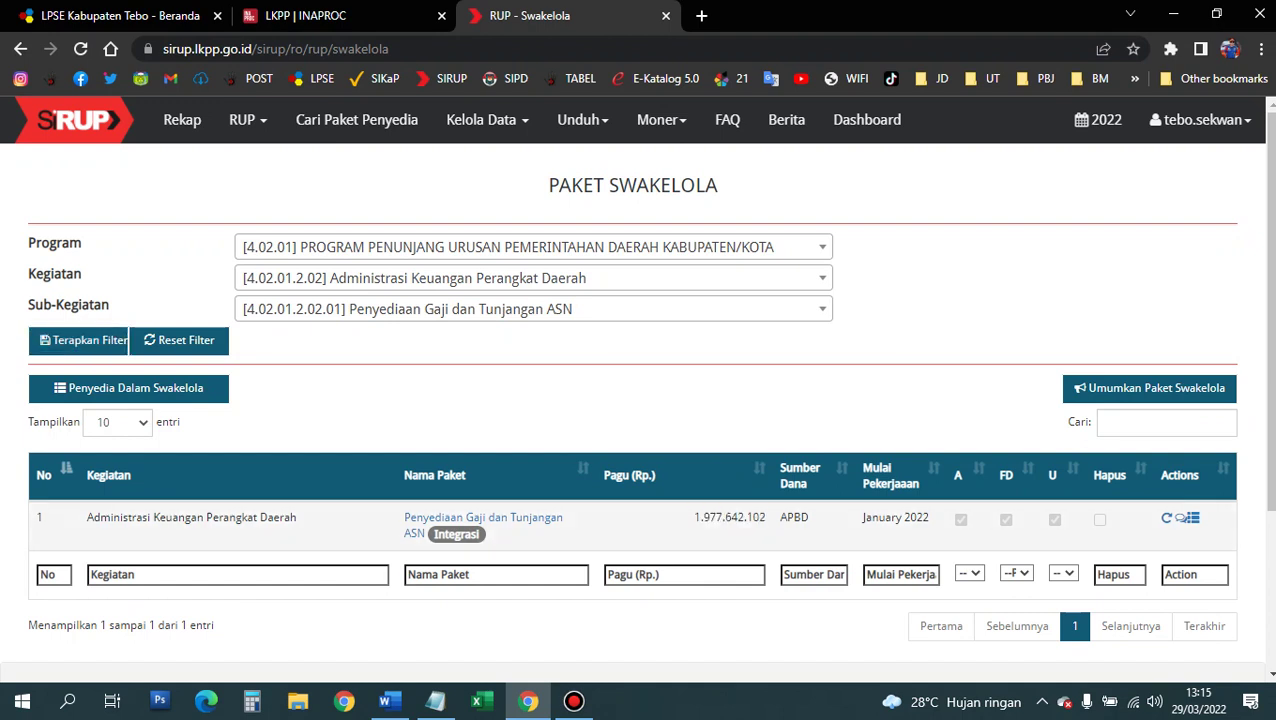
{"action": "left_click_drag", "start_coordinate": [87, 517], "coordinate": [296, 517]}
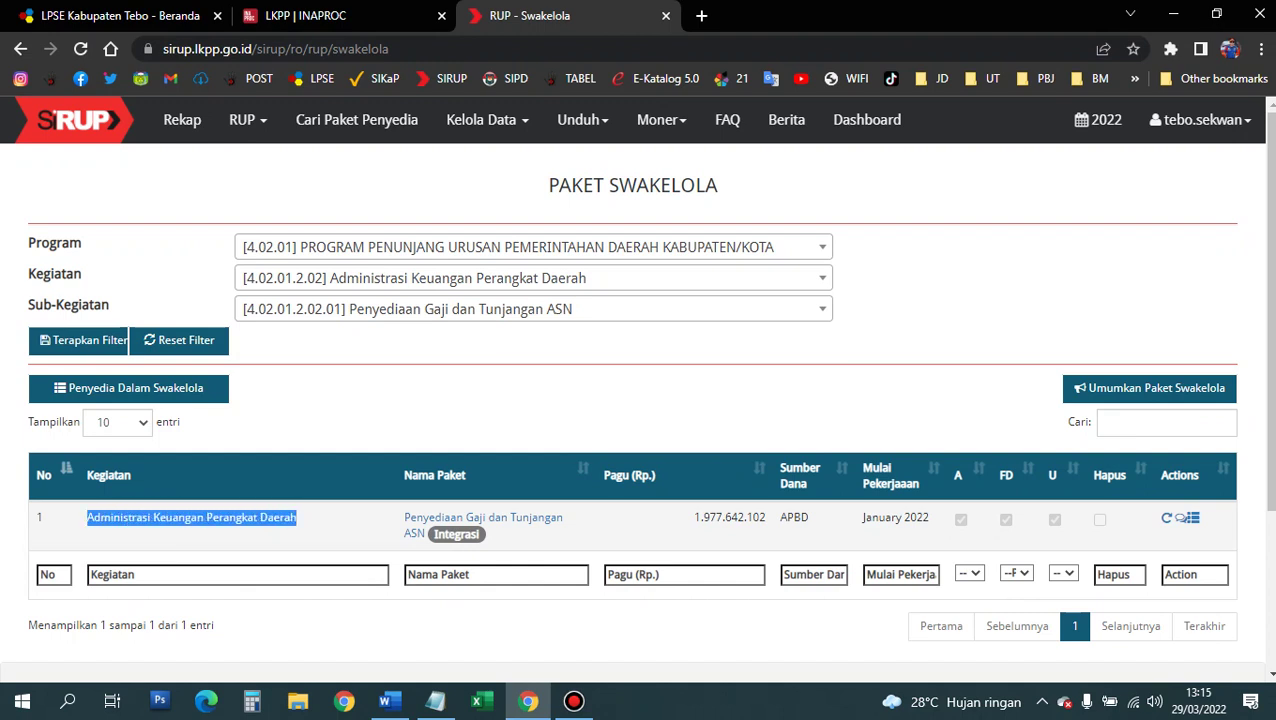
{"action": "left_click", "coordinate": [240, 517]}
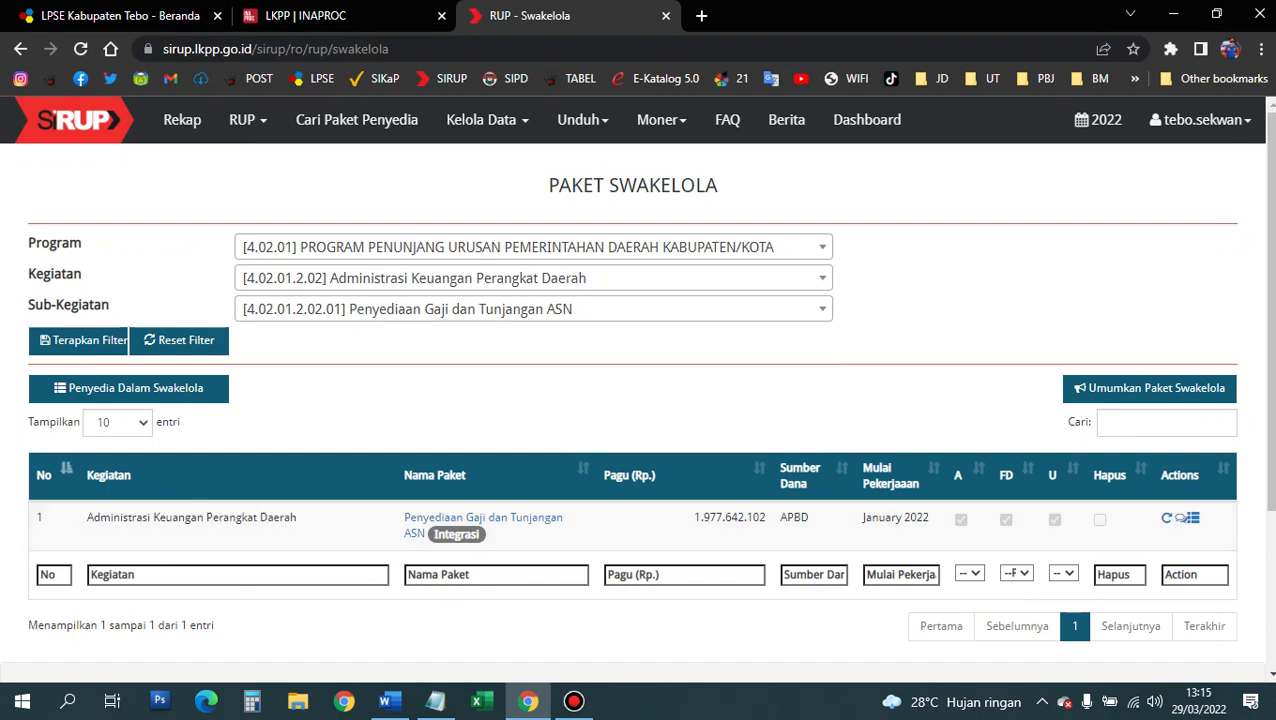
{"action": "left_click", "coordinate": [242, 119]}
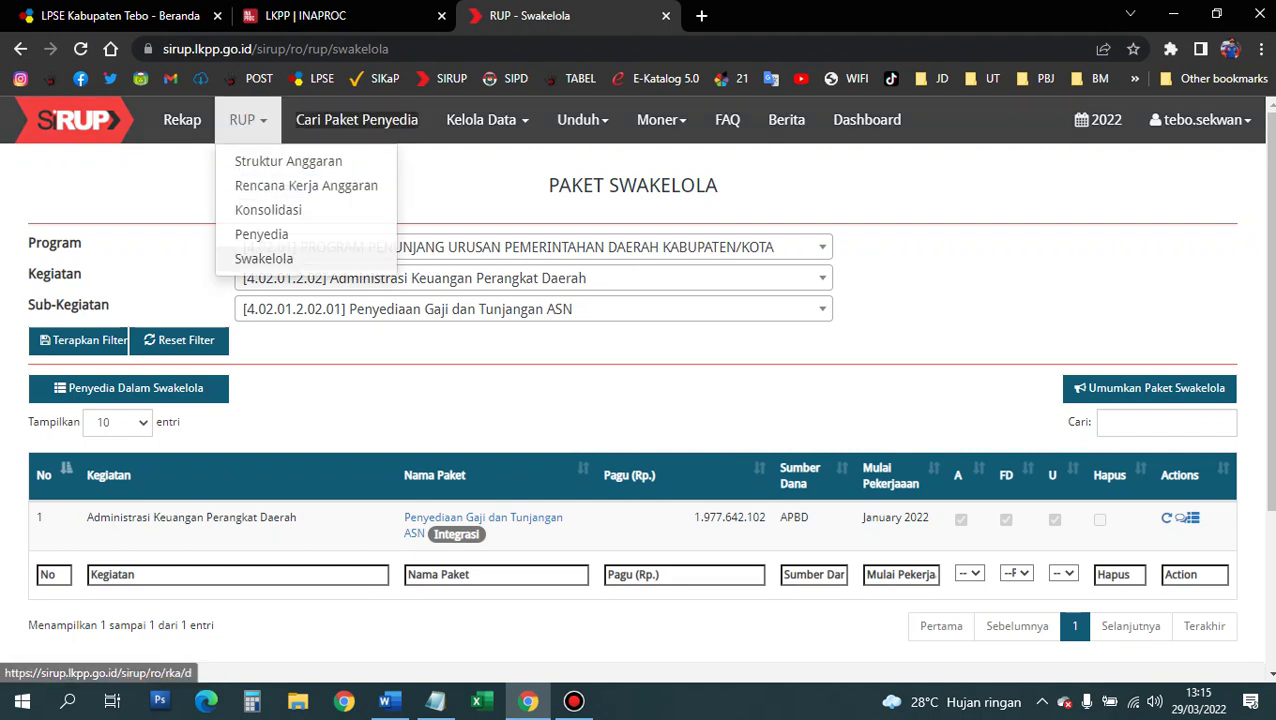
{"action": "key", "text": "Escape"}
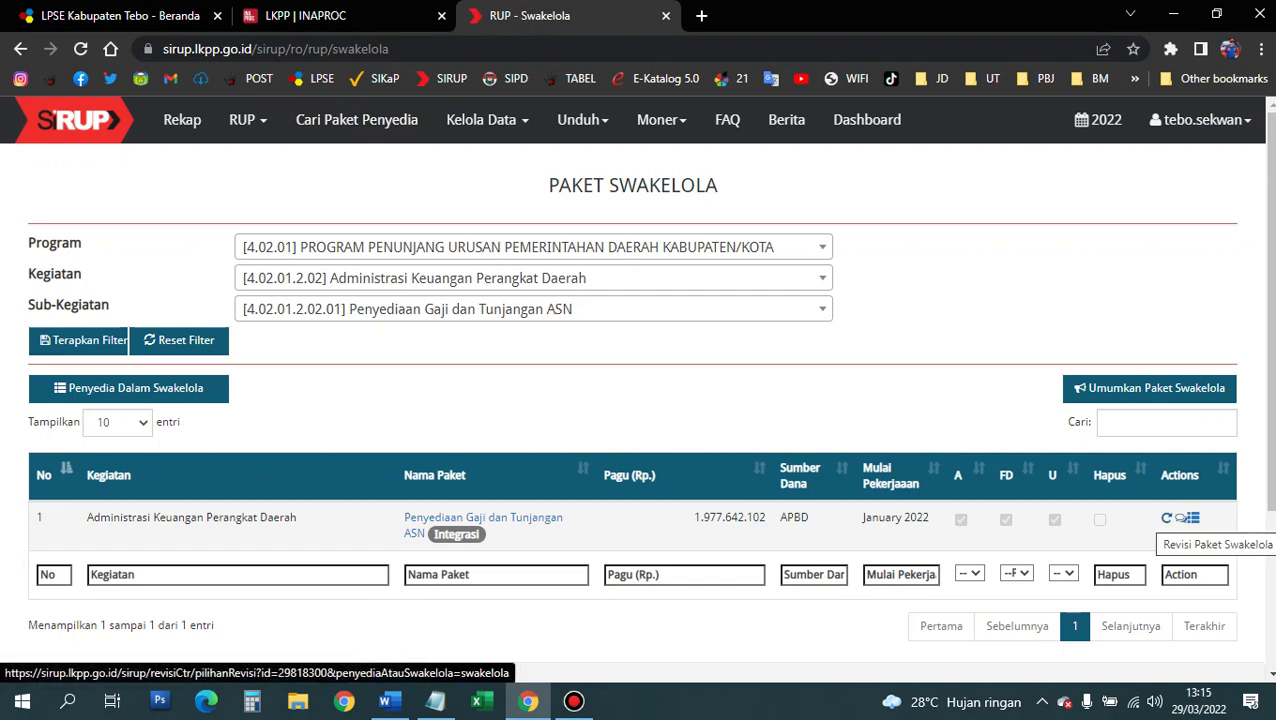
Step: Revise the Penyediaan Gaji dan Tunjangan ASN package with the Pembatalan option and save the cancellation reason "Kesalahan input"
{"action": "left_click", "coordinate": [1182, 518]}
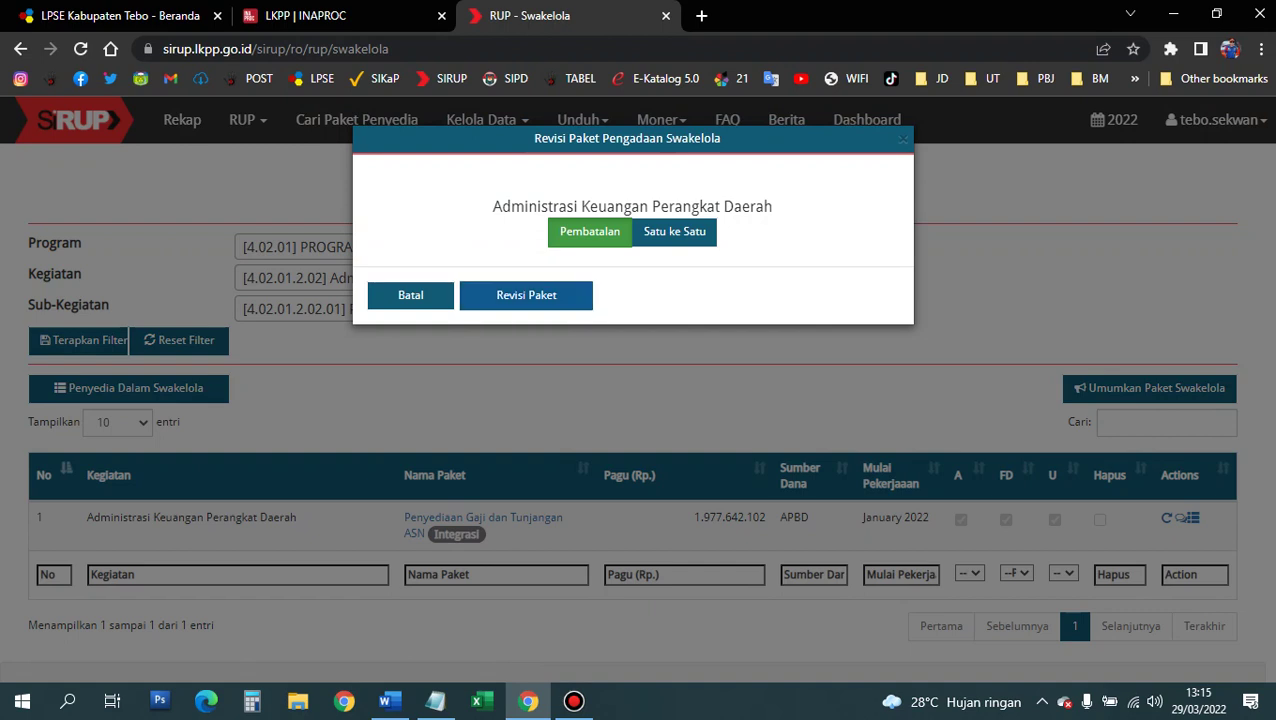
{"action": "left_click", "coordinate": [526, 295]}
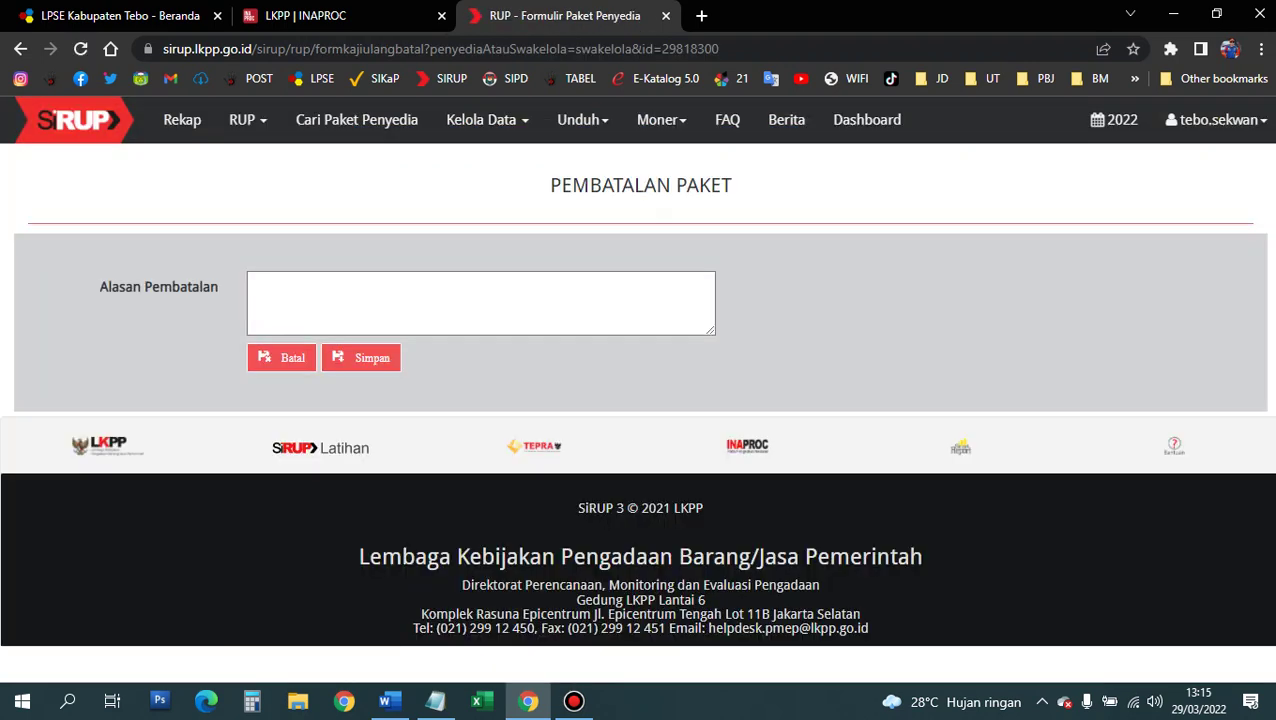
{"action": "left_click", "coordinate": [250, 285]}
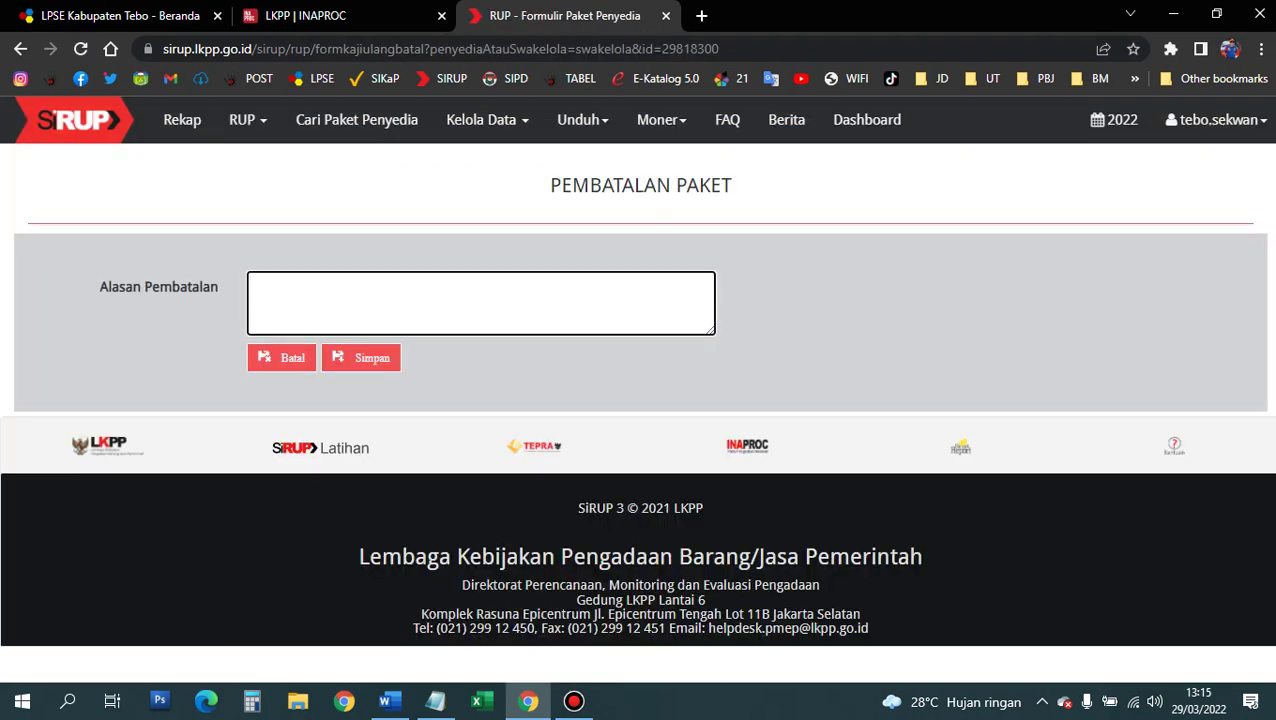
{"action": "type", "text": "Kesalahan input"}
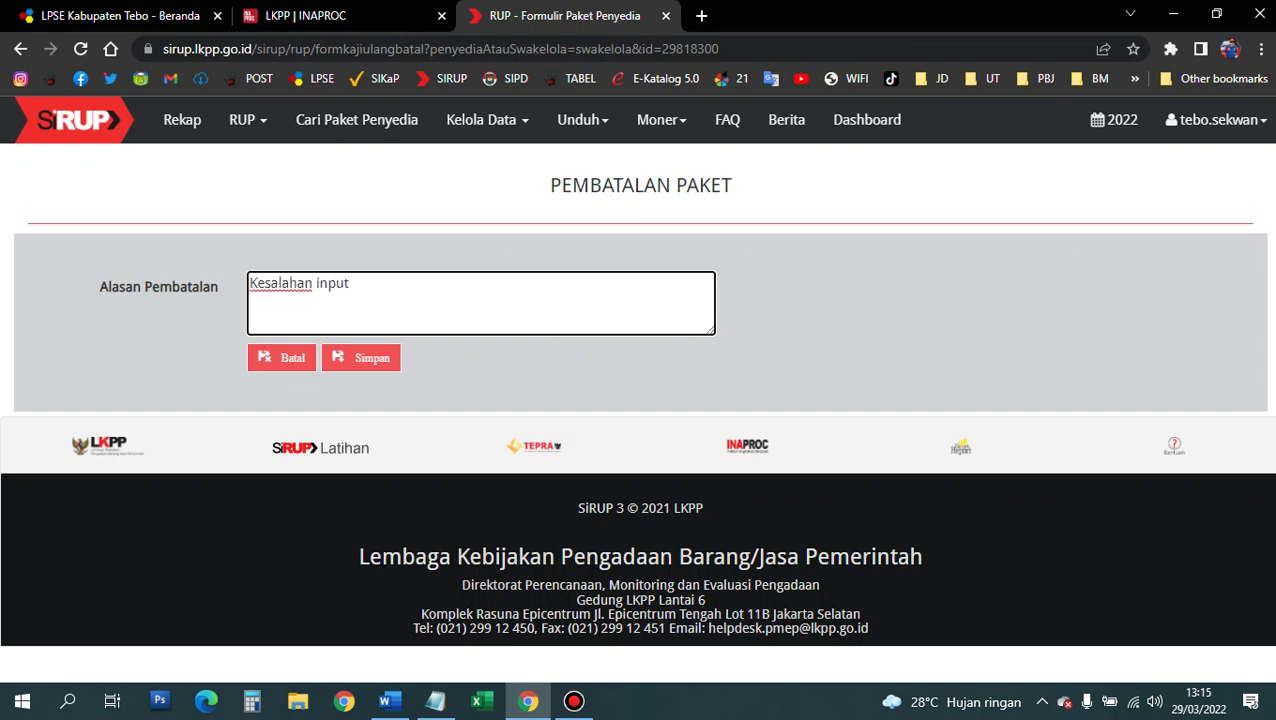
{"action": "left_click", "coordinate": [360, 357]}
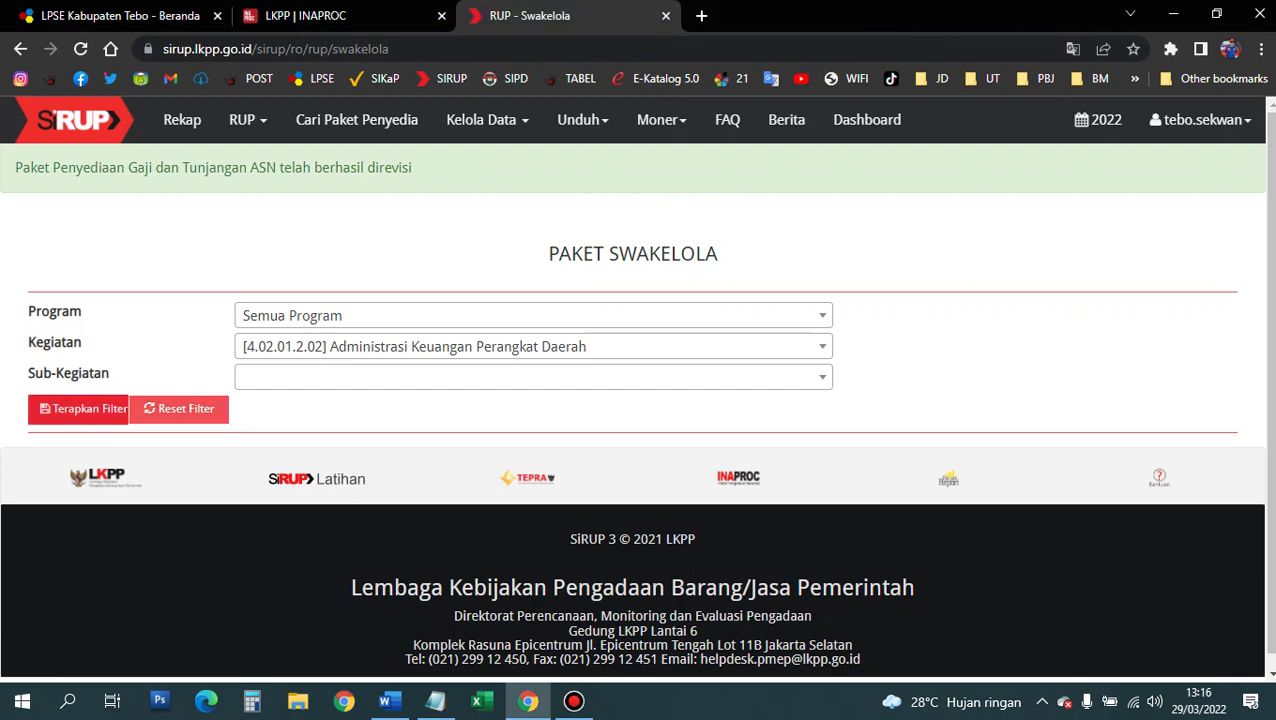
Step: Reapply the filter and reactivate the Penyediaan Gaji dan Tunjangan ASN package, saving the reason "memperbaiki kesalahan input"
{"action": "left_click", "coordinate": [78, 408]}
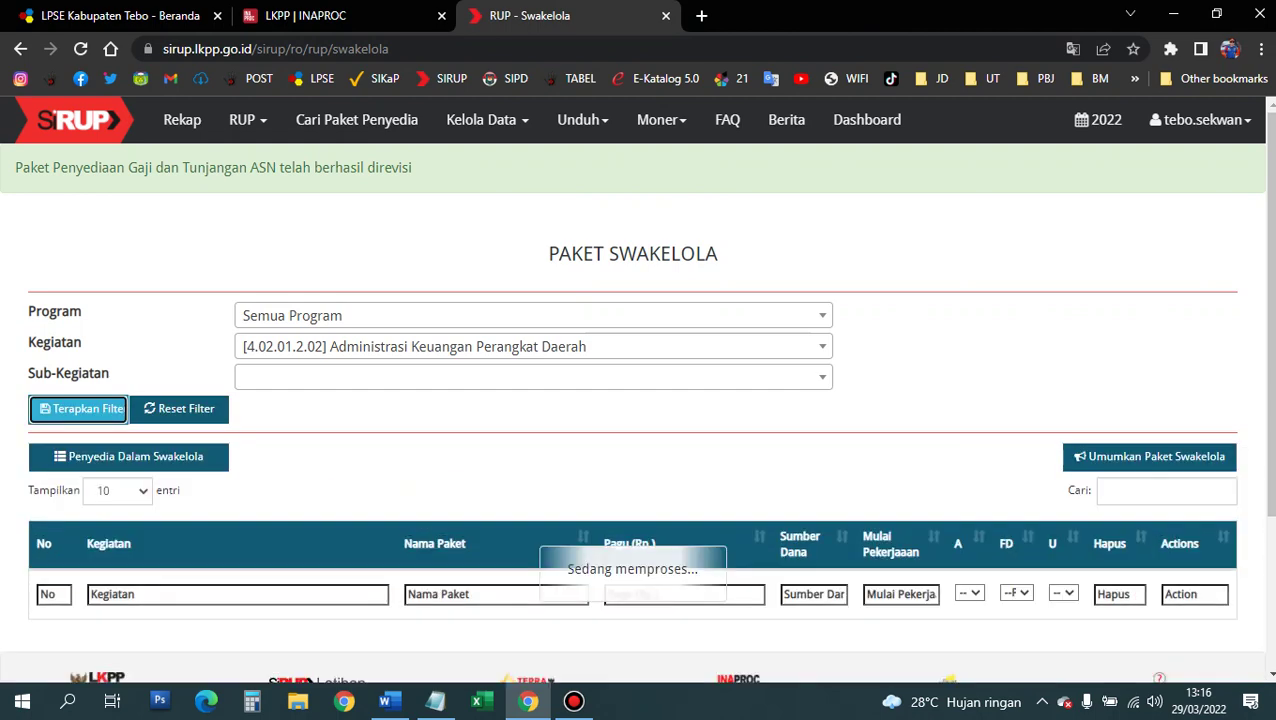
{"action": "scroll", "coordinate": [632, 417], "scroll_direction": "down", "scroll_amount": 2}
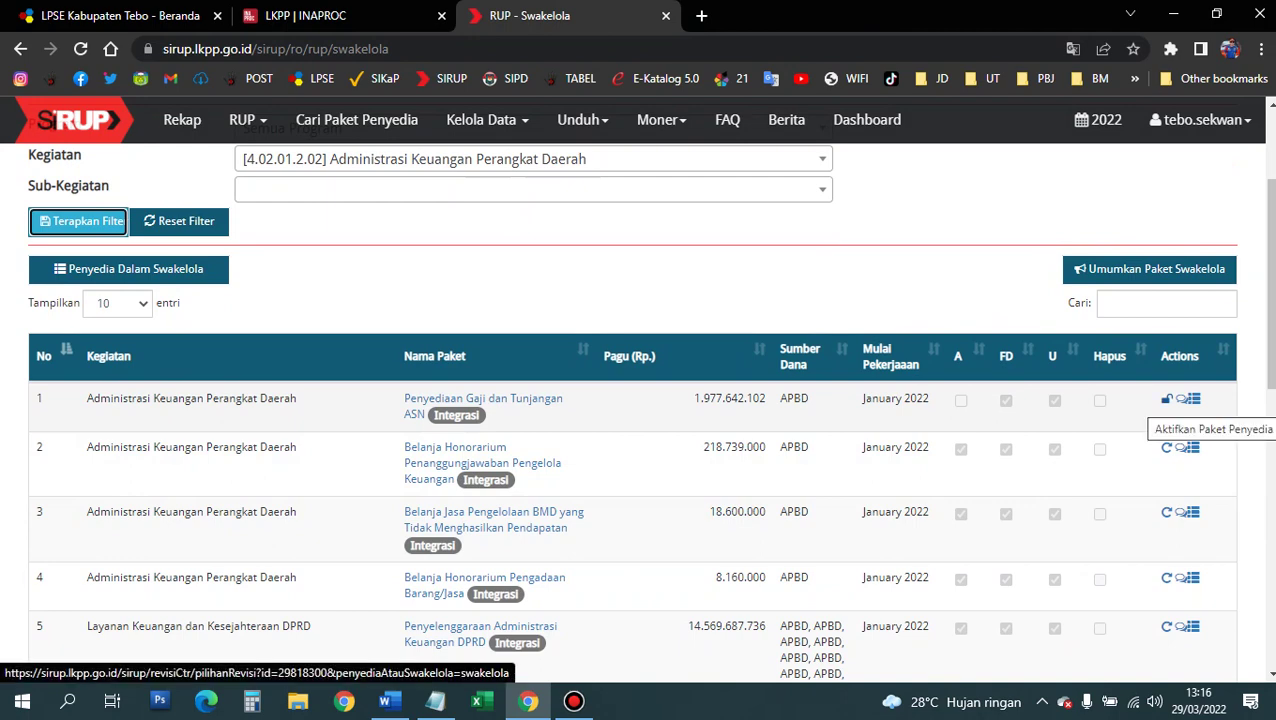
{"action": "left_click", "coordinate": [1166, 399]}
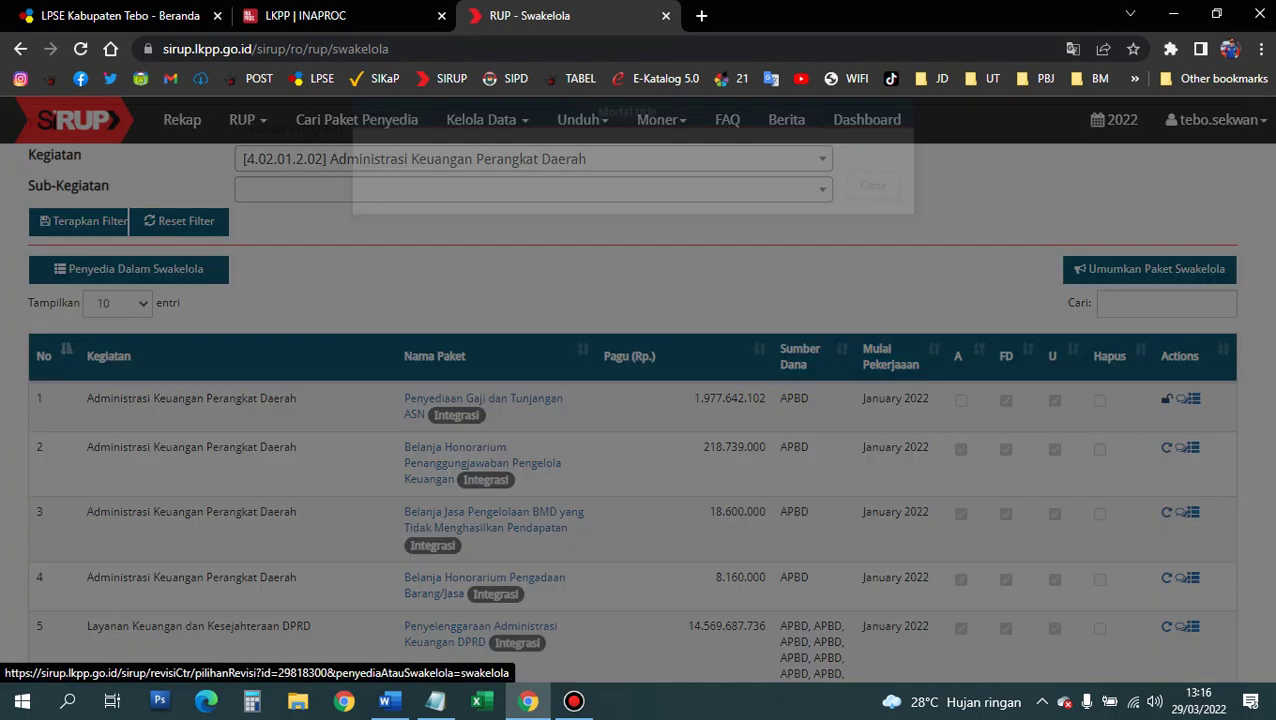
{"action": "left_click", "coordinate": [526, 295]}
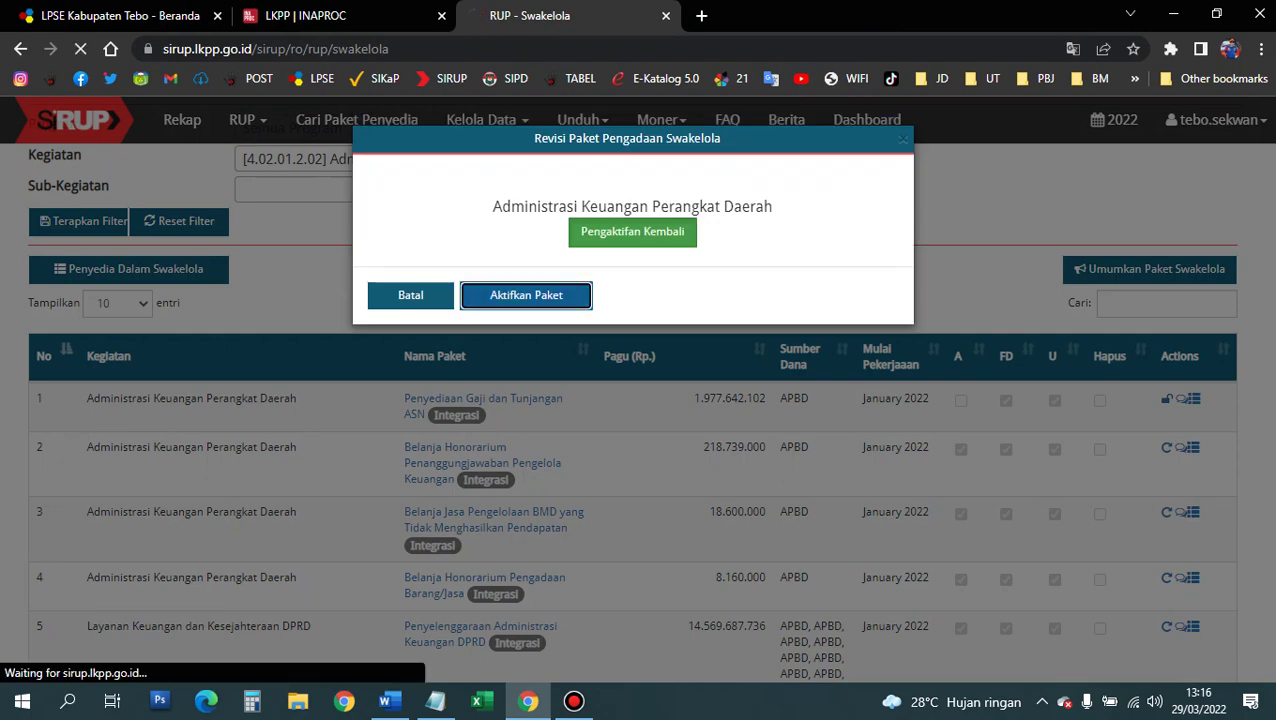
{"action": "type", "text": "m"}
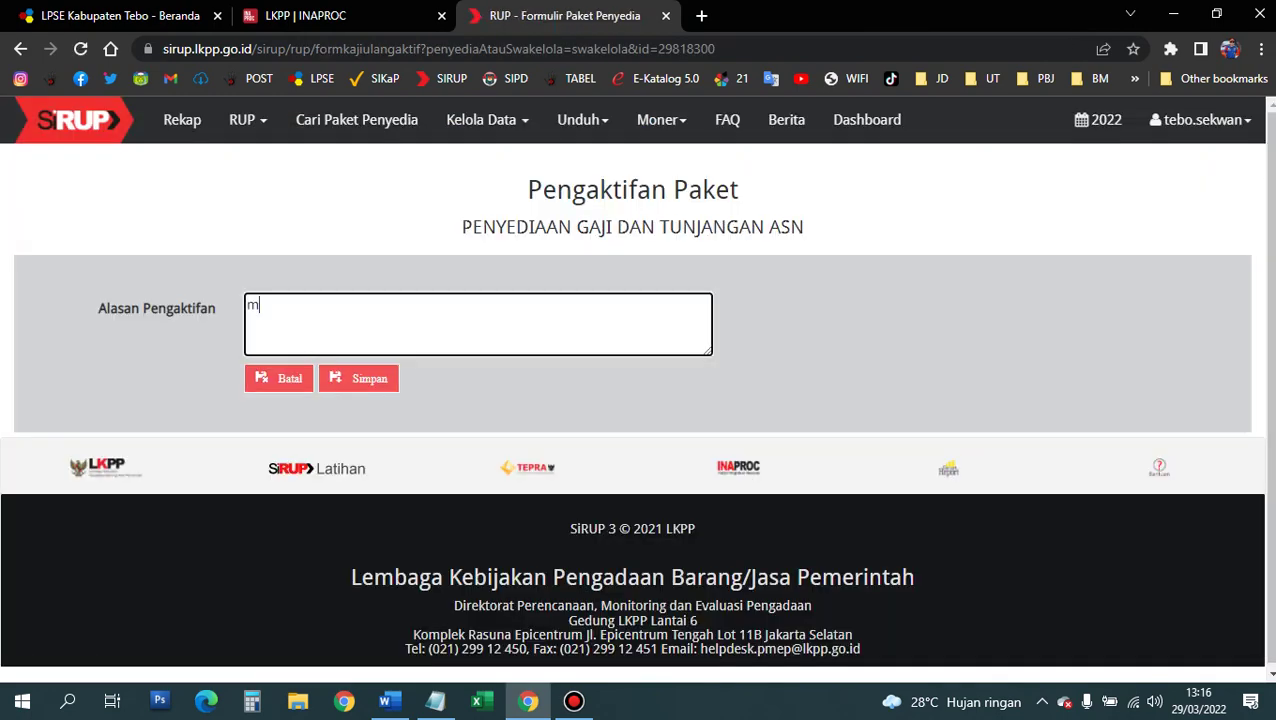
{"action": "type", "text": "emperbaiki kesalahan input"}
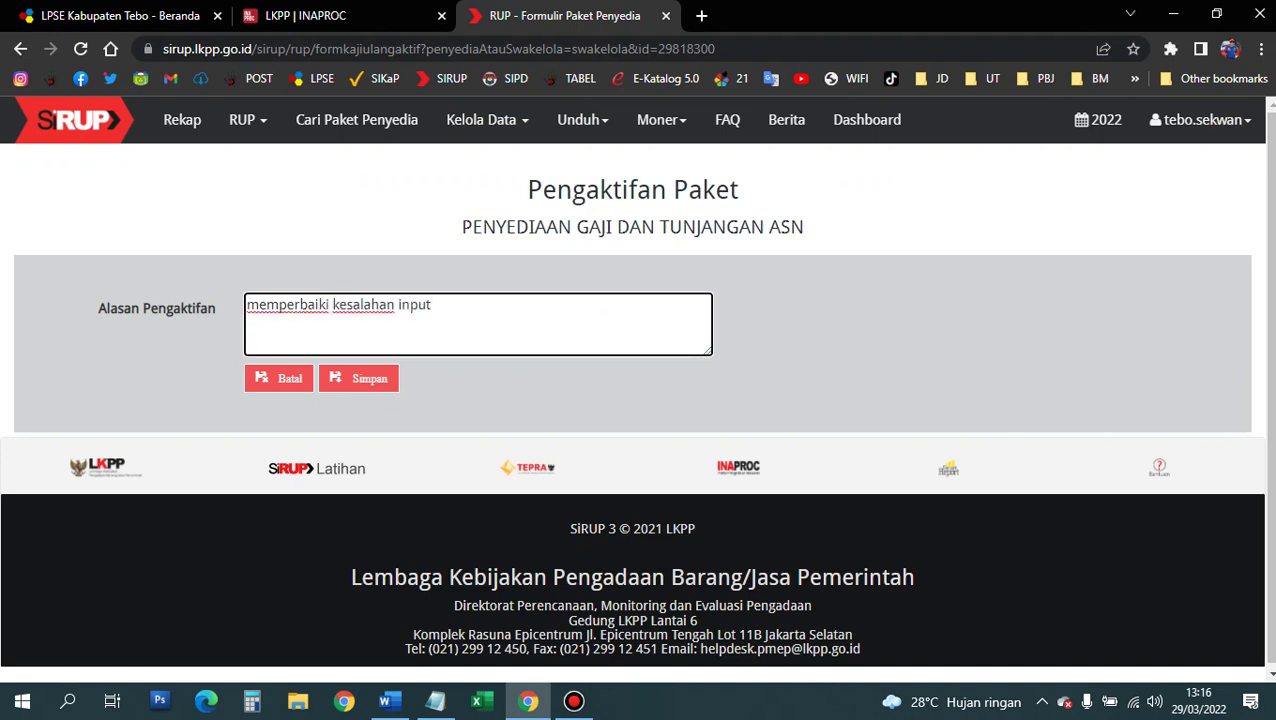
{"action": "left_click", "coordinate": [358, 378]}
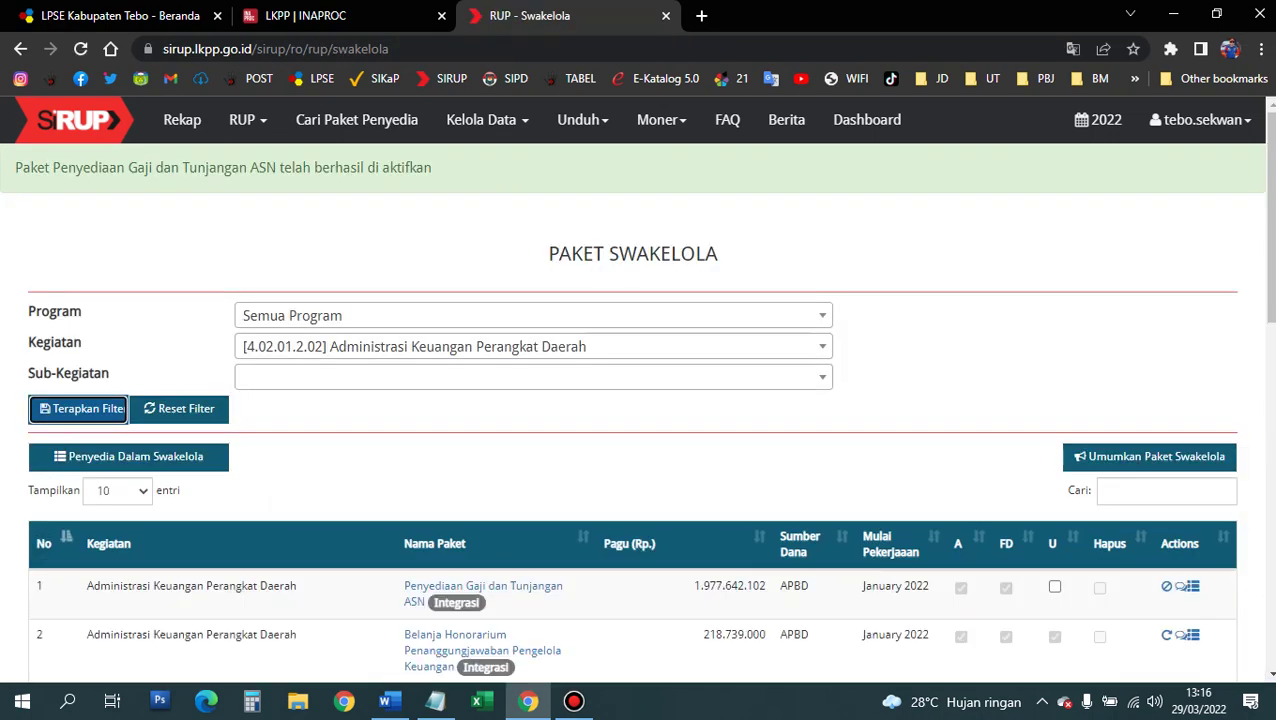
{"action": "scroll", "coordinate": [632, 412], "scroll_direction": "down", "scroll_amount": 2}
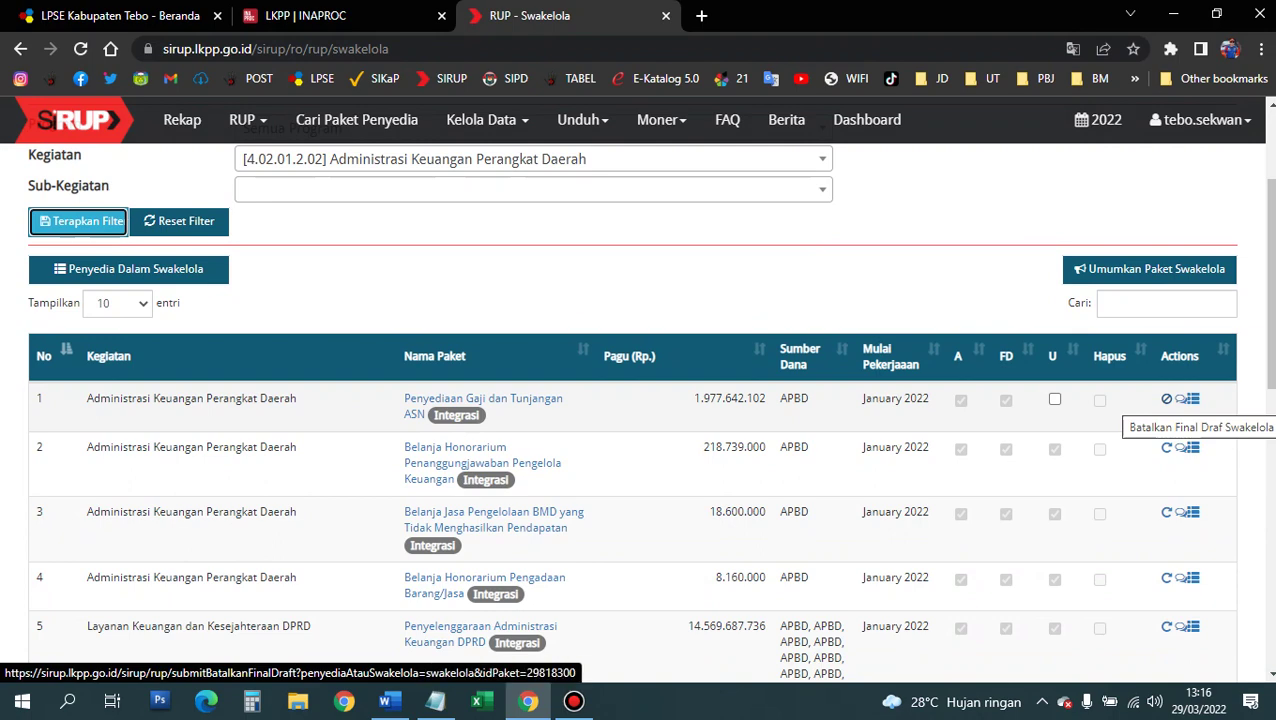
{"action": "left_click", "coordinate": [1166, 399]}
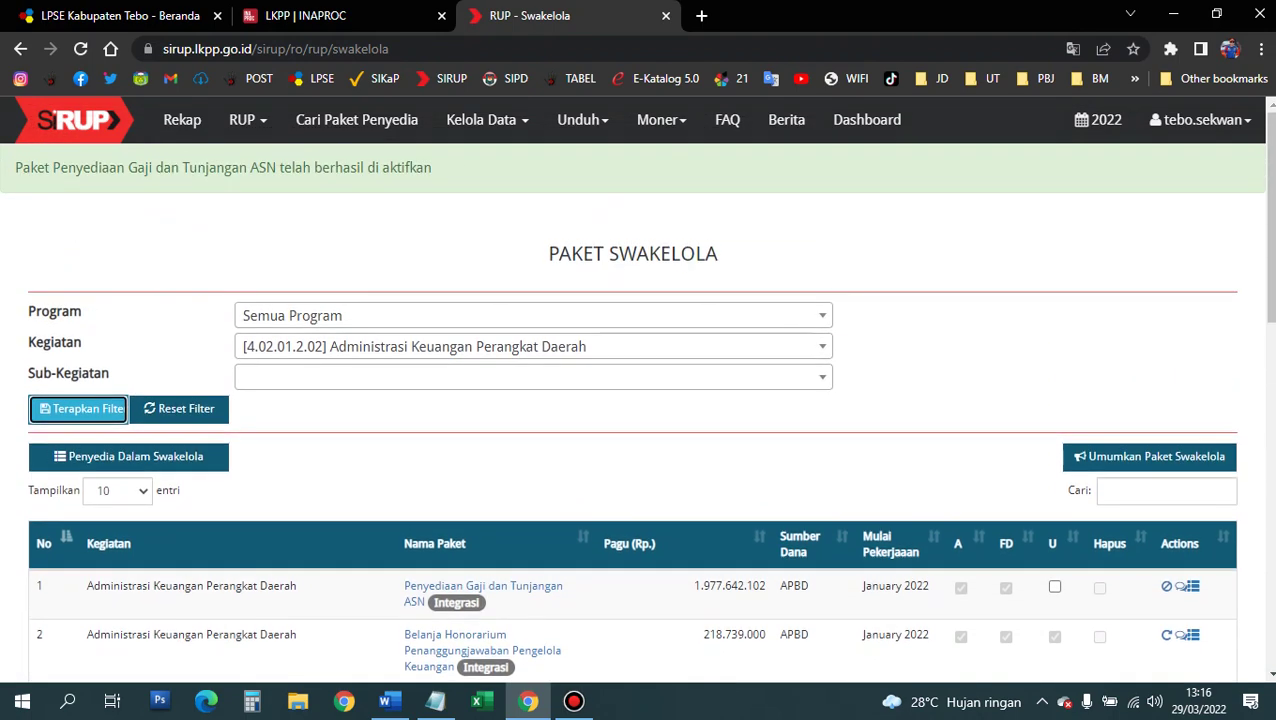
Step: Log out of SiRUP and close the SiRUP and INAPROC pages to return to LPSE Kabupaten Tebo
{"action": "left_click", "coordinate": [1203, 119]}
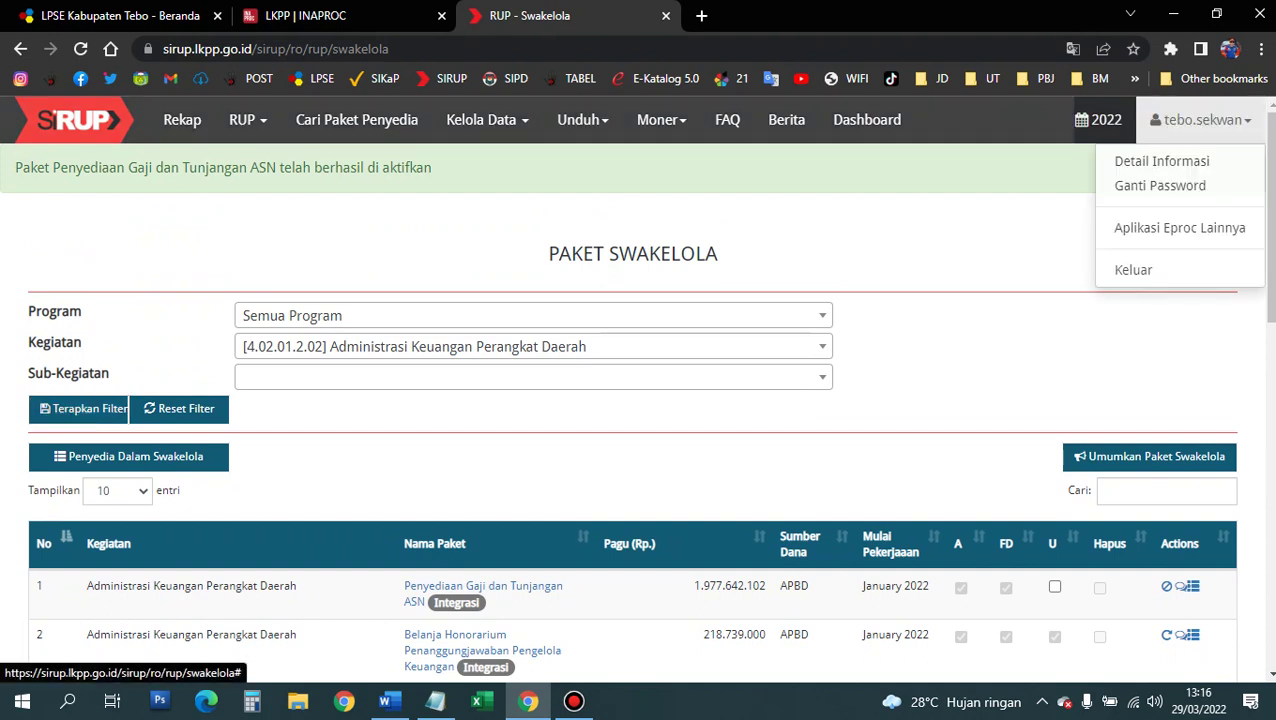
{"action": "left_click", "coordinate": [1133, 269]}
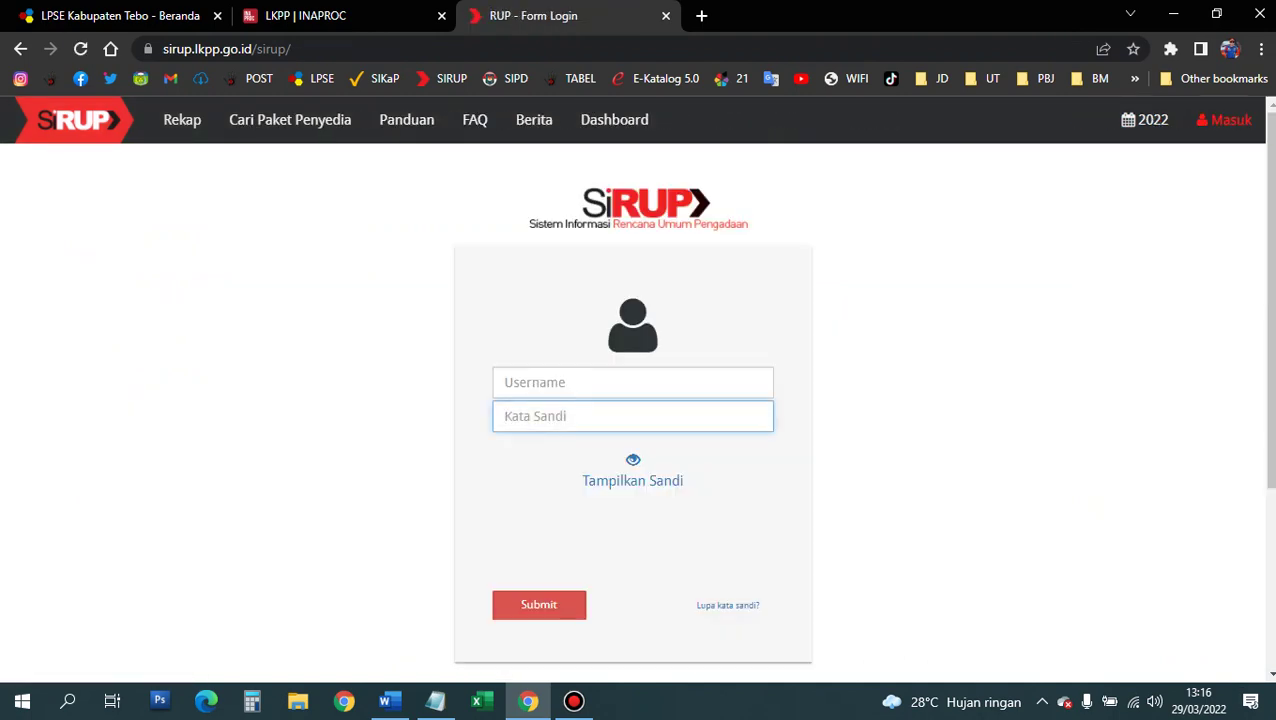
{"action": "left_click", "coordinate": [666, 15]}
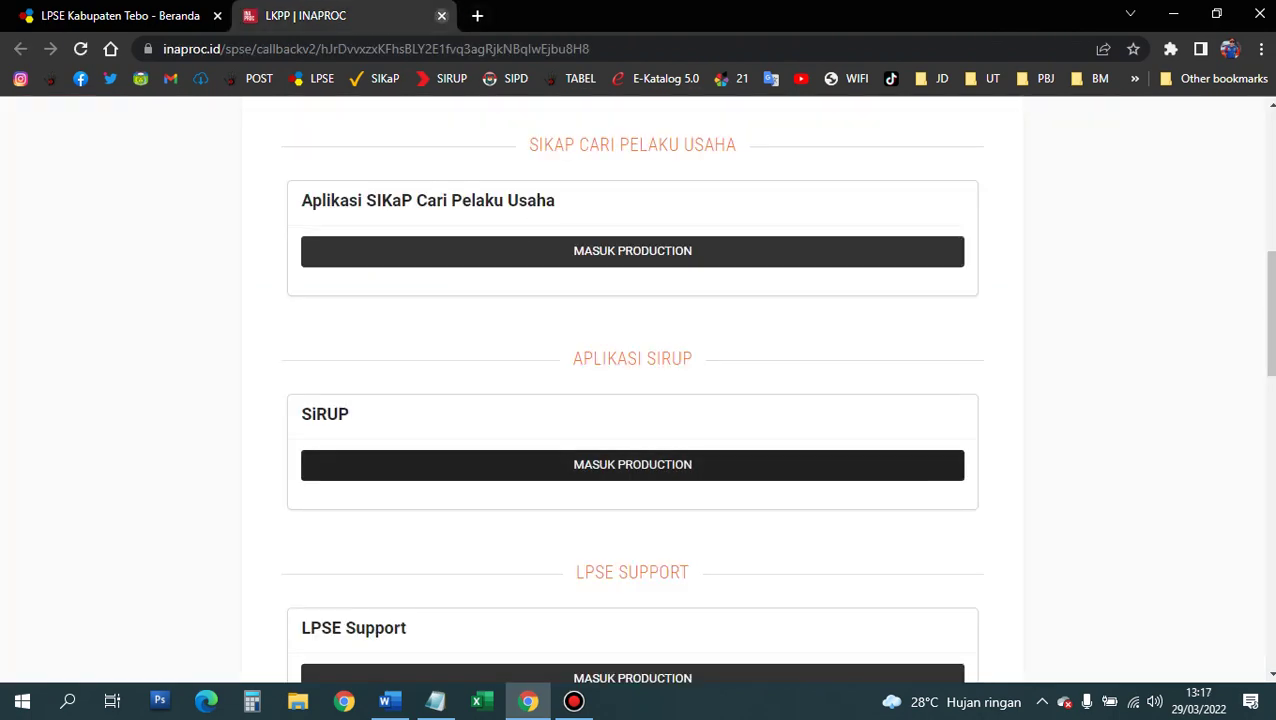
{"action": "left_click", "coordinate": [441, 15]}
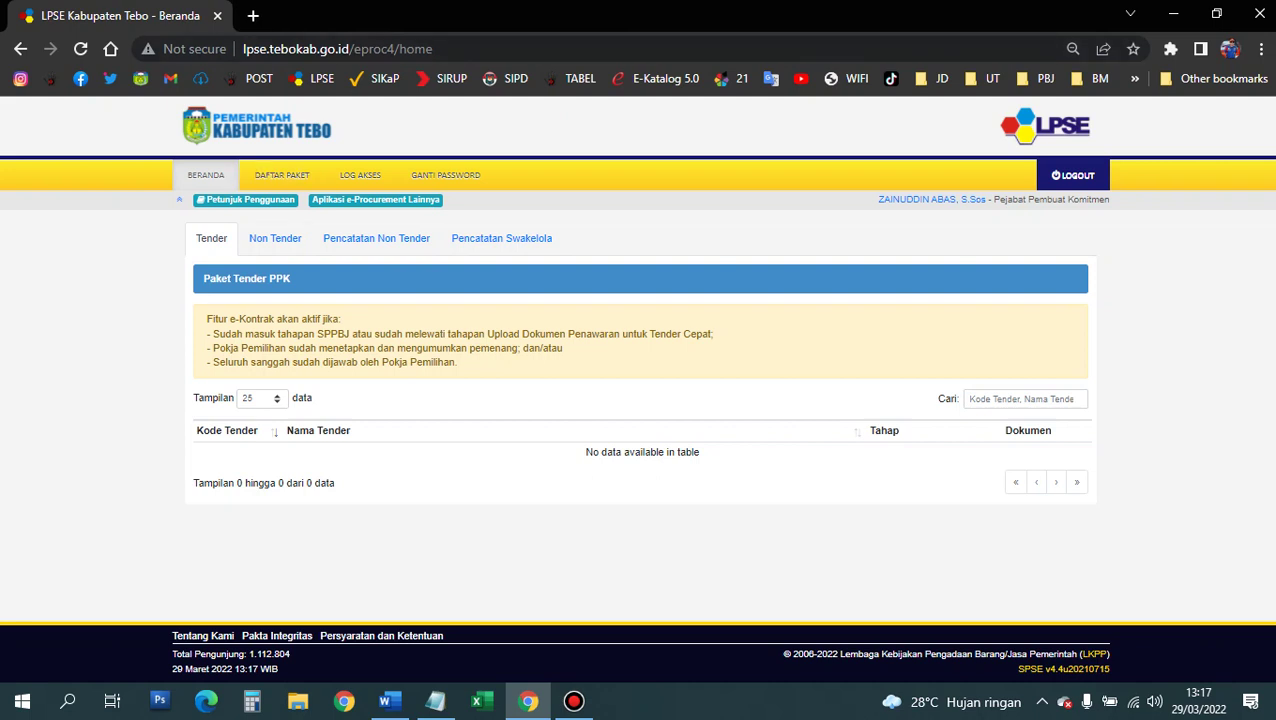
Step: Reload the LPSE home page and enter SiRUP production as PPK through Aplikasi e-Procurement Lainnya on INAPROC
{"action": "left_click", "coordinate": [80, 49]}
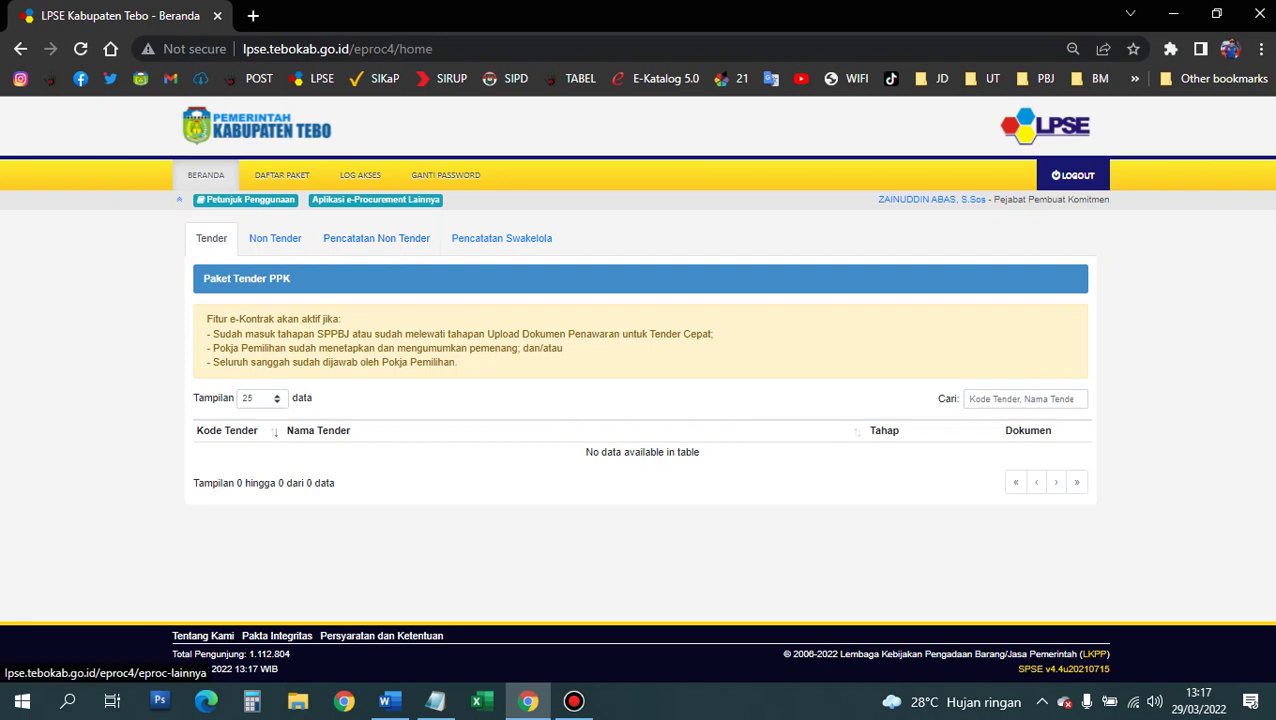
{"action": "left_click", "coordinate": [375, 199]}
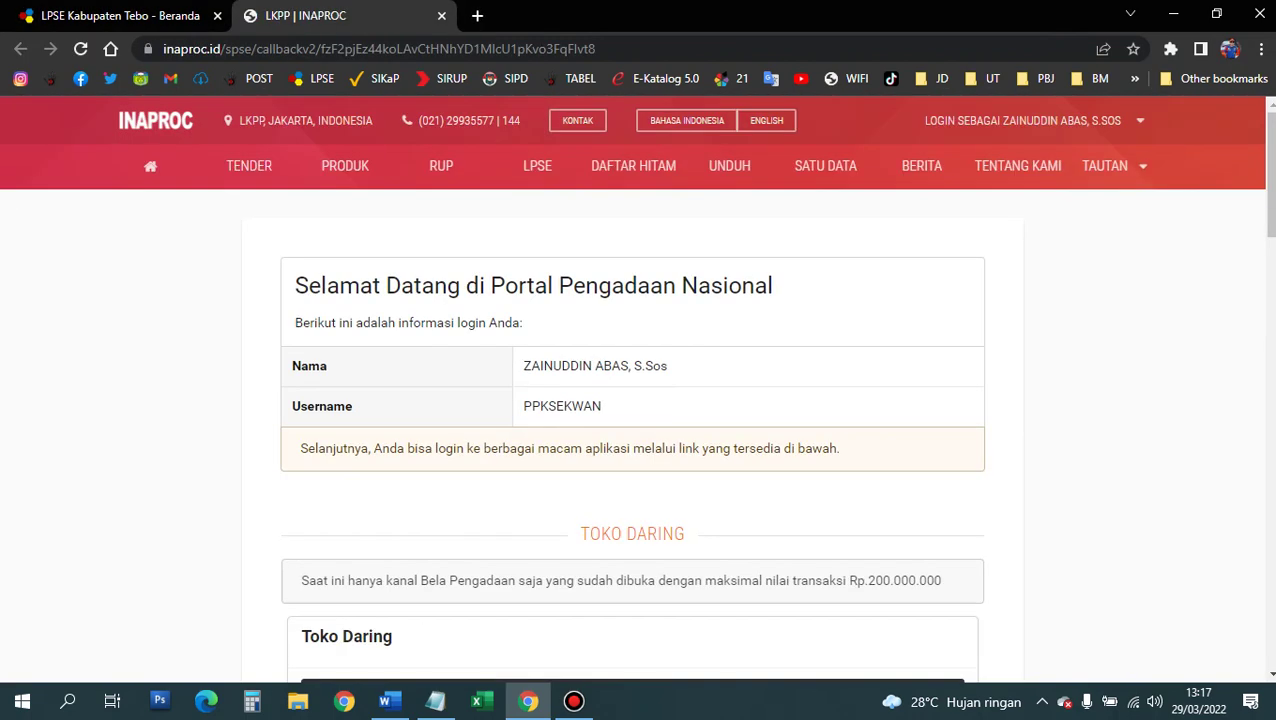
{"action": "scroll", "coordinate": [638, 390], "scroll_direction": "down", "scroll_amount": 3}
{"action": "scroll", "coordinate": [632, 375], "scroll_direction": "down", "scroll_amount": 5}
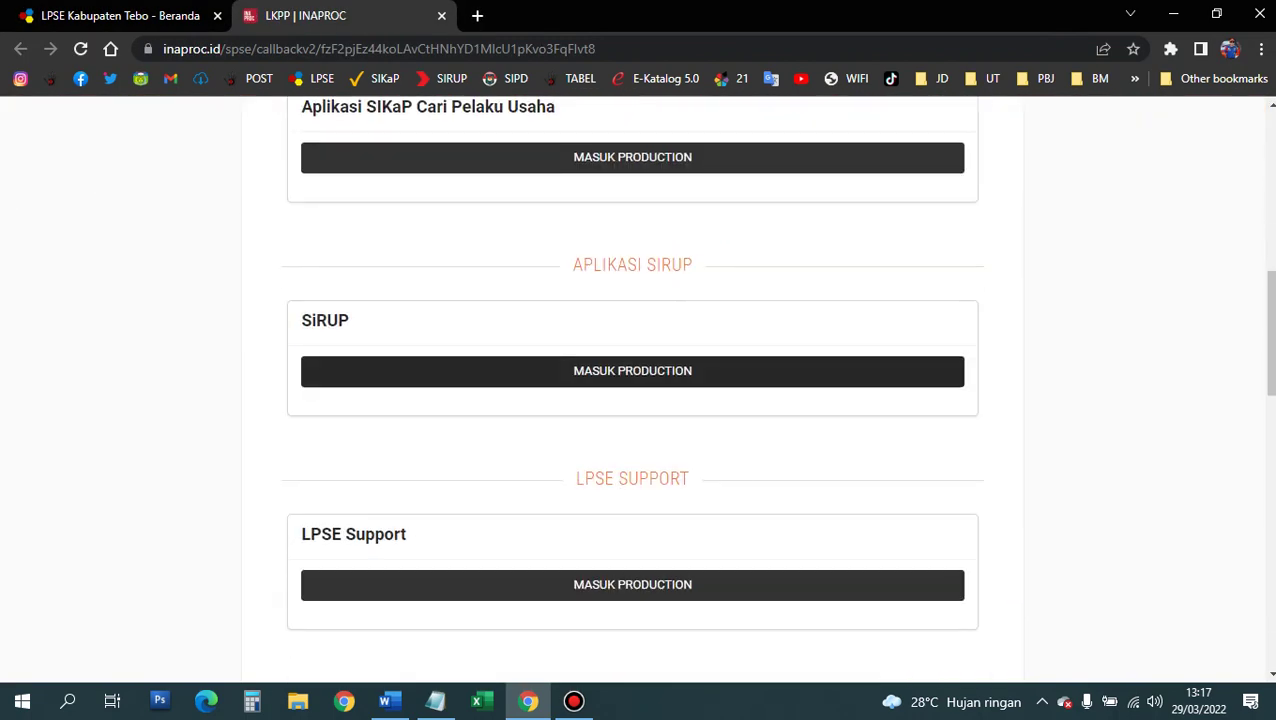
{"action": "left_click", "coordinate": [632, 372]}
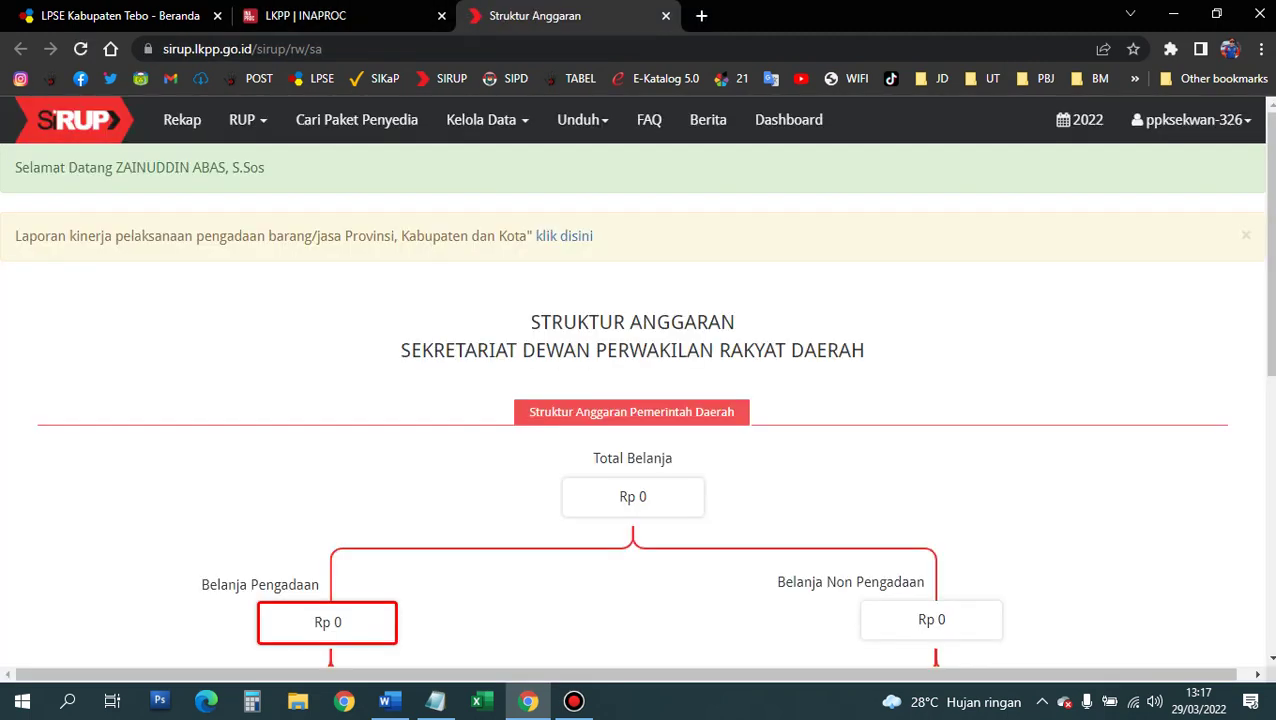
Step: Open the Swakelola package list with the filter applied and cancel the final draft of the Penyediaan Gaji dan Tunjangan ASN package
{"action": "left_click", "coordinate": [245, 119]}
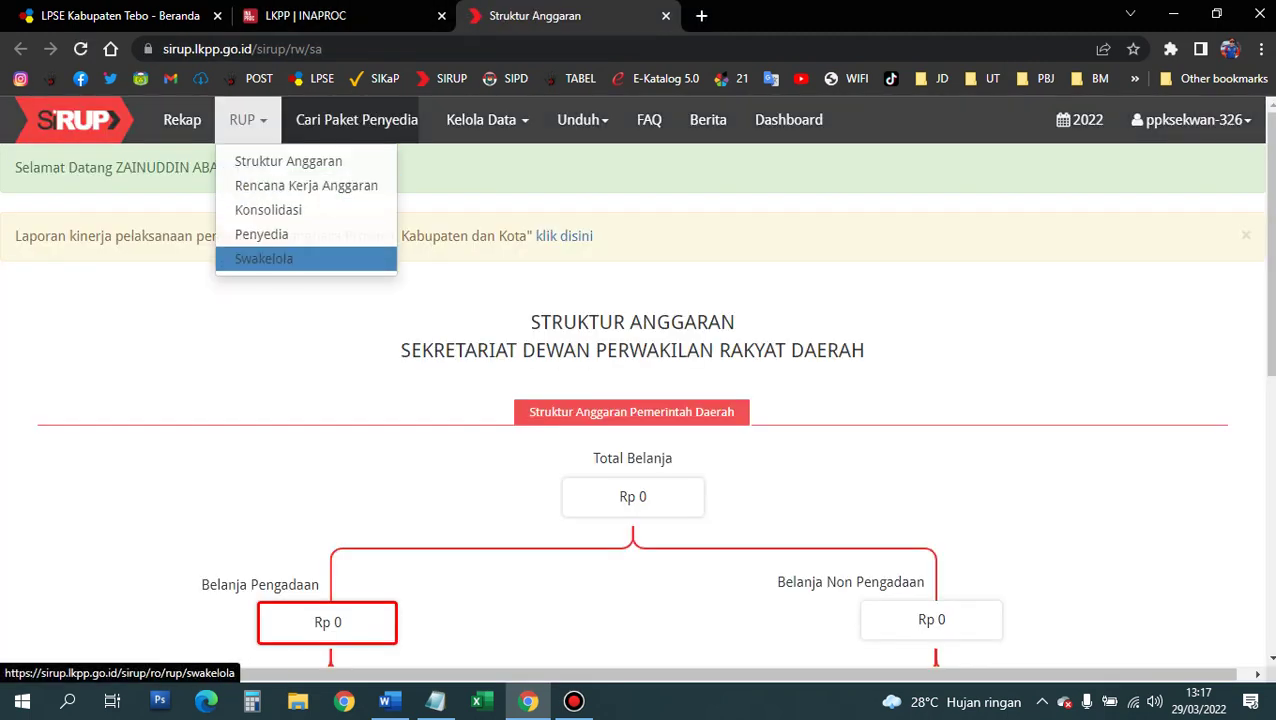
{"action": "left_click", "coordinate": [263, 258]}
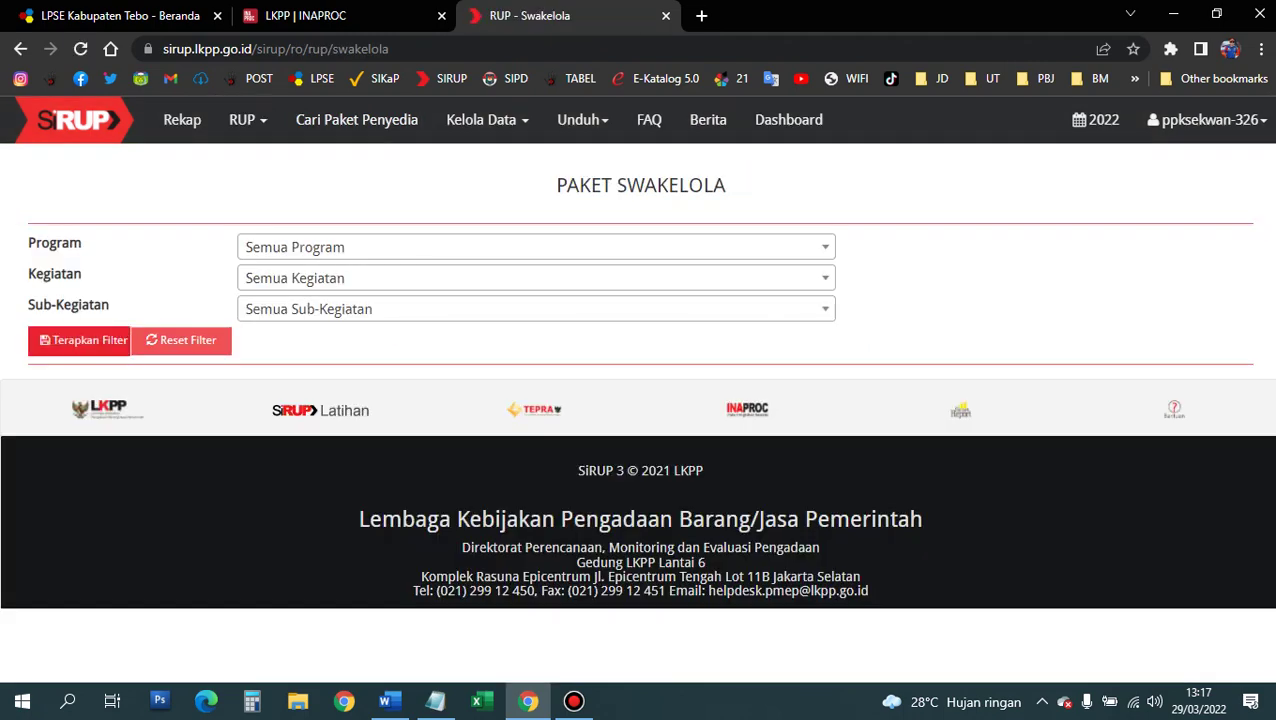
{"action": "left_click", "coordinate": [79, 340]}
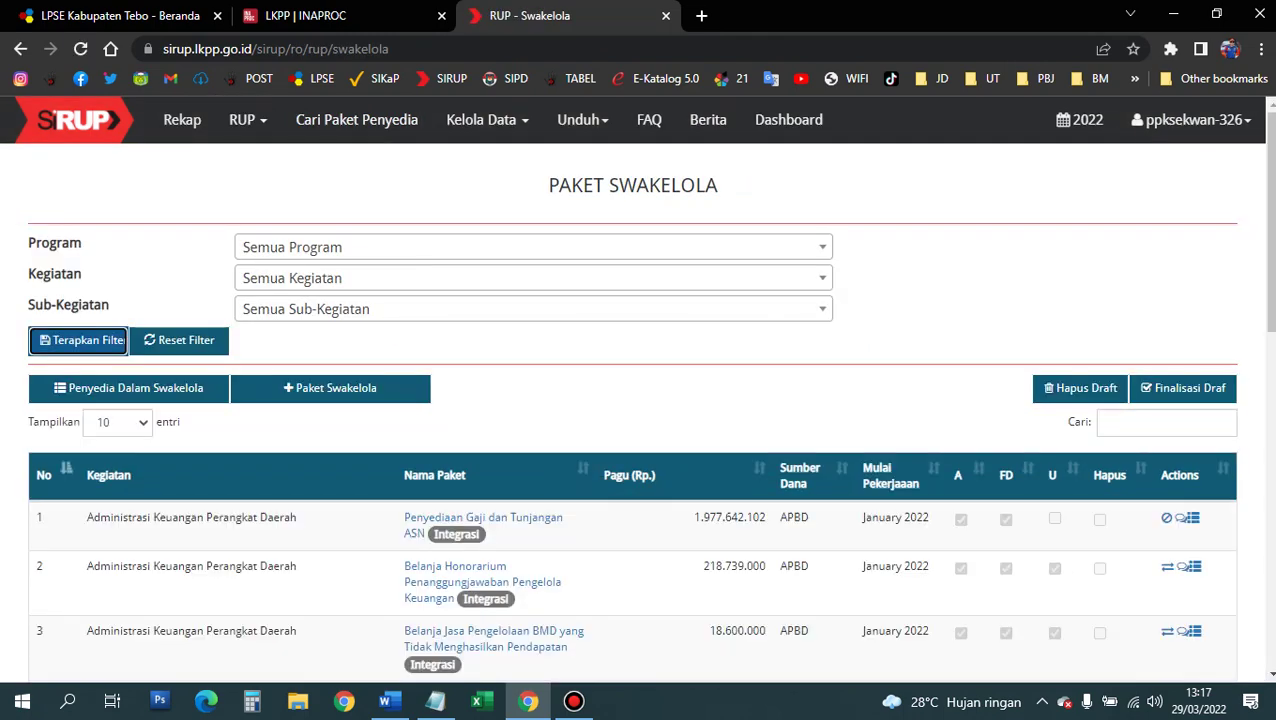
{"action": "scroll", "coordinate": [638, 420], "scroll_direction": "down", "scroll_amount": 1}
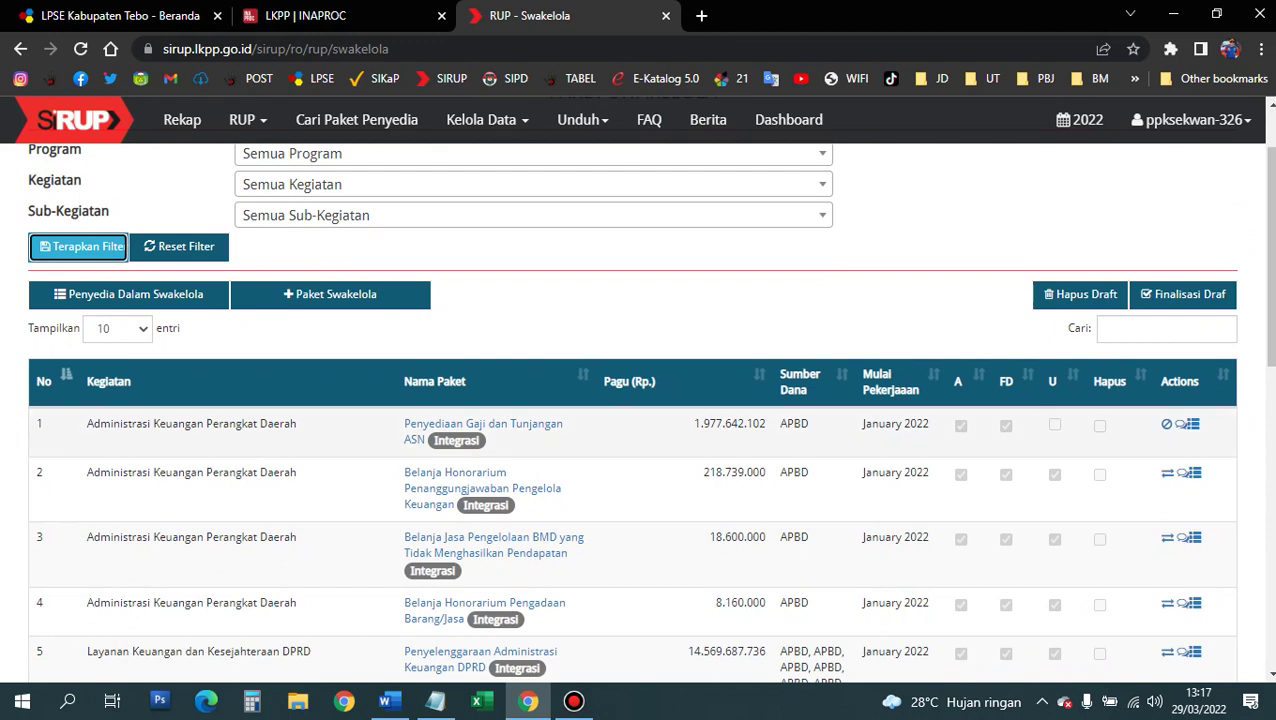
{"action": "left_click_drag", "start_coordinate": [86, 423], "coordinate": [640, 425]}
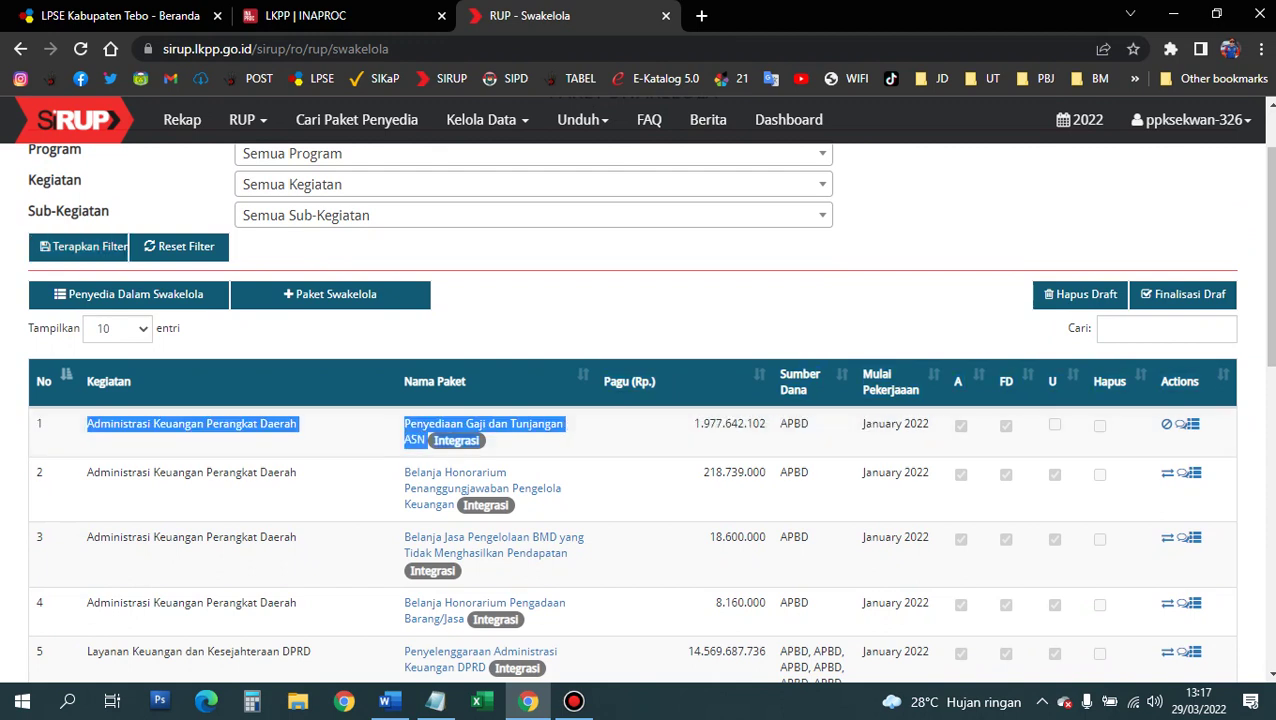
{"action": "left_click", "coordinate": [600, 432]}
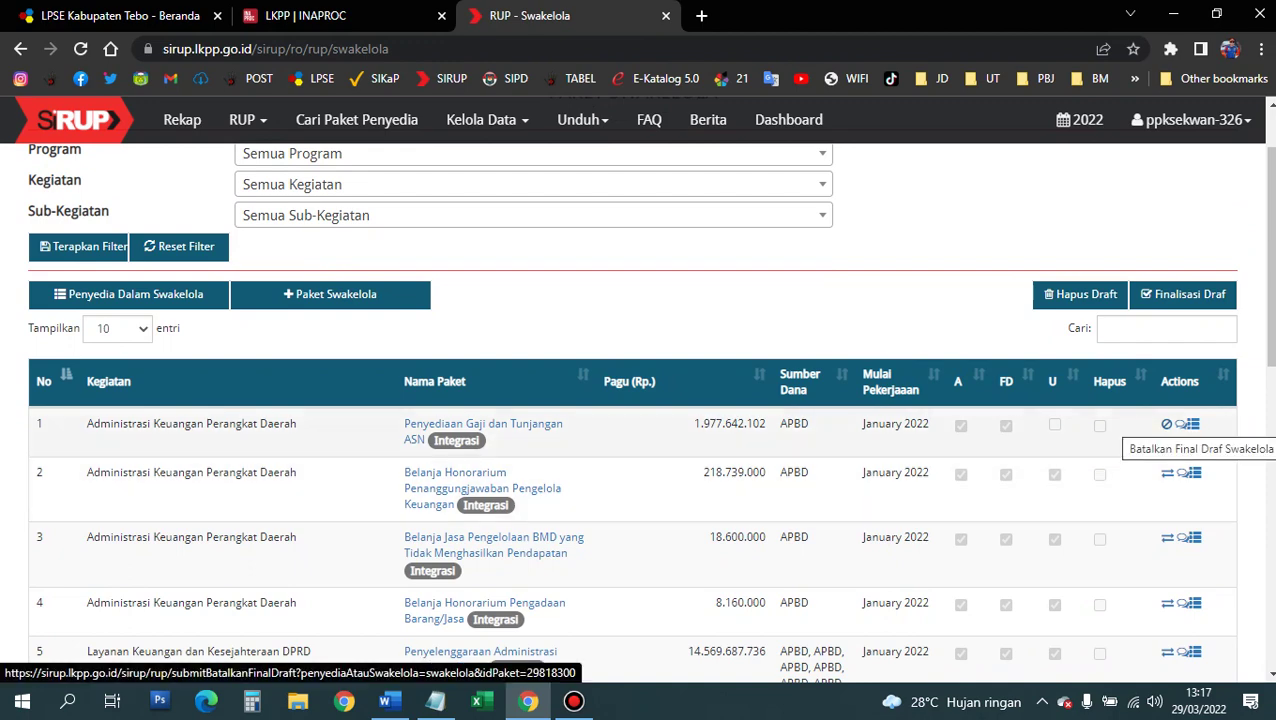
{"action": "left_click", "coordinate": [1166, 424]}
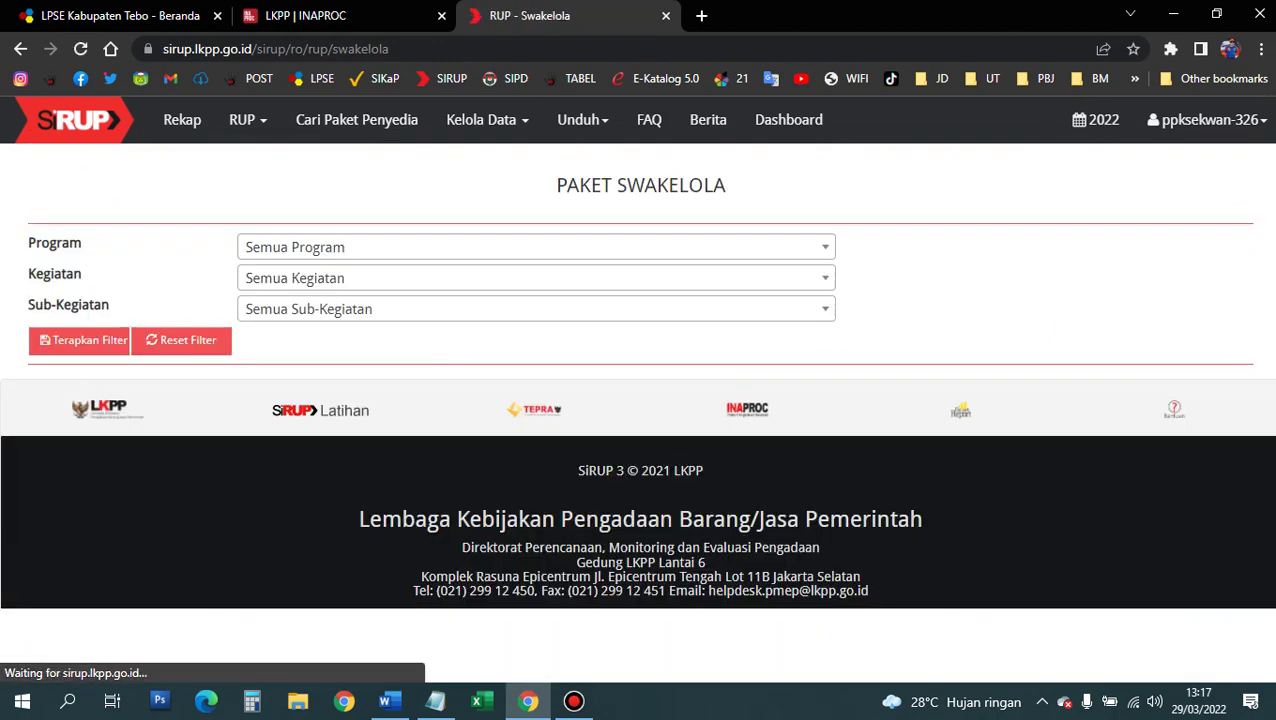
Step: Reapply the filter, mark the Penyediaan Gaji dan Tunjangan ASN package for Hapus, and delete the draft
{"action": "left_click", "coordinate": [80, 340]}
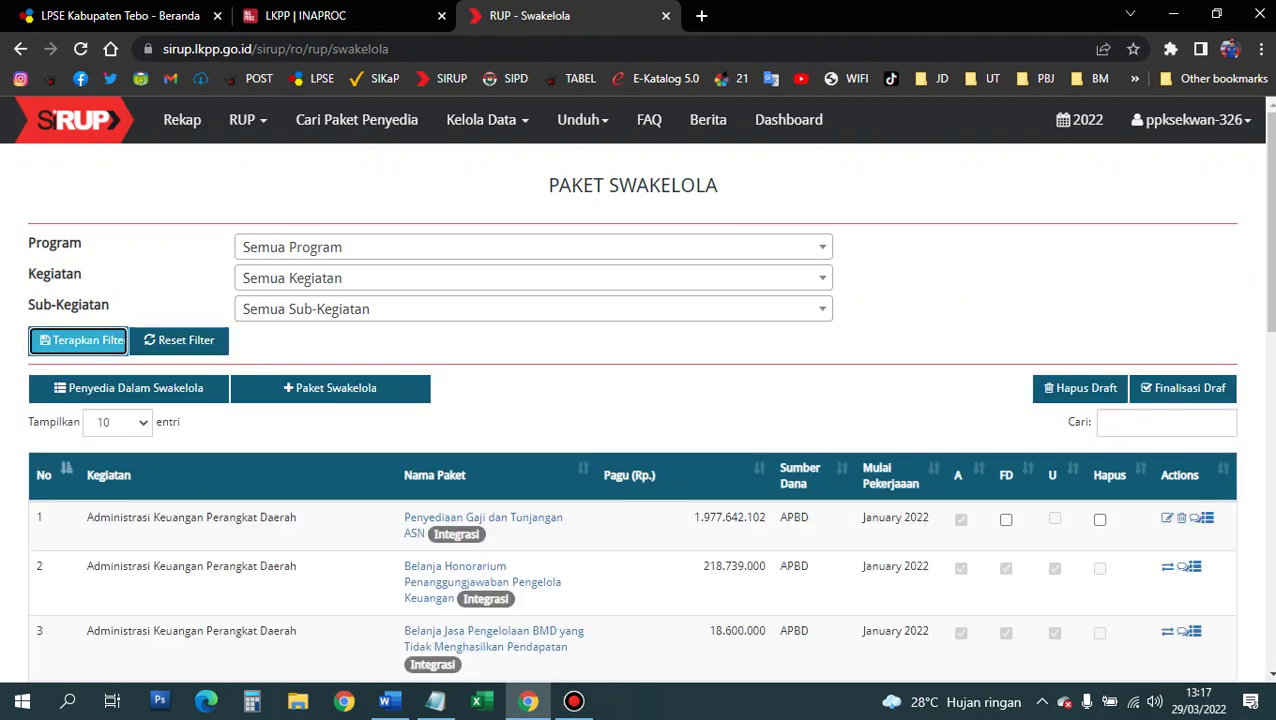
{"action": "scroll", "coordinate": [638, 400], "scroll_direction": "down", "scroll_amount": 1}
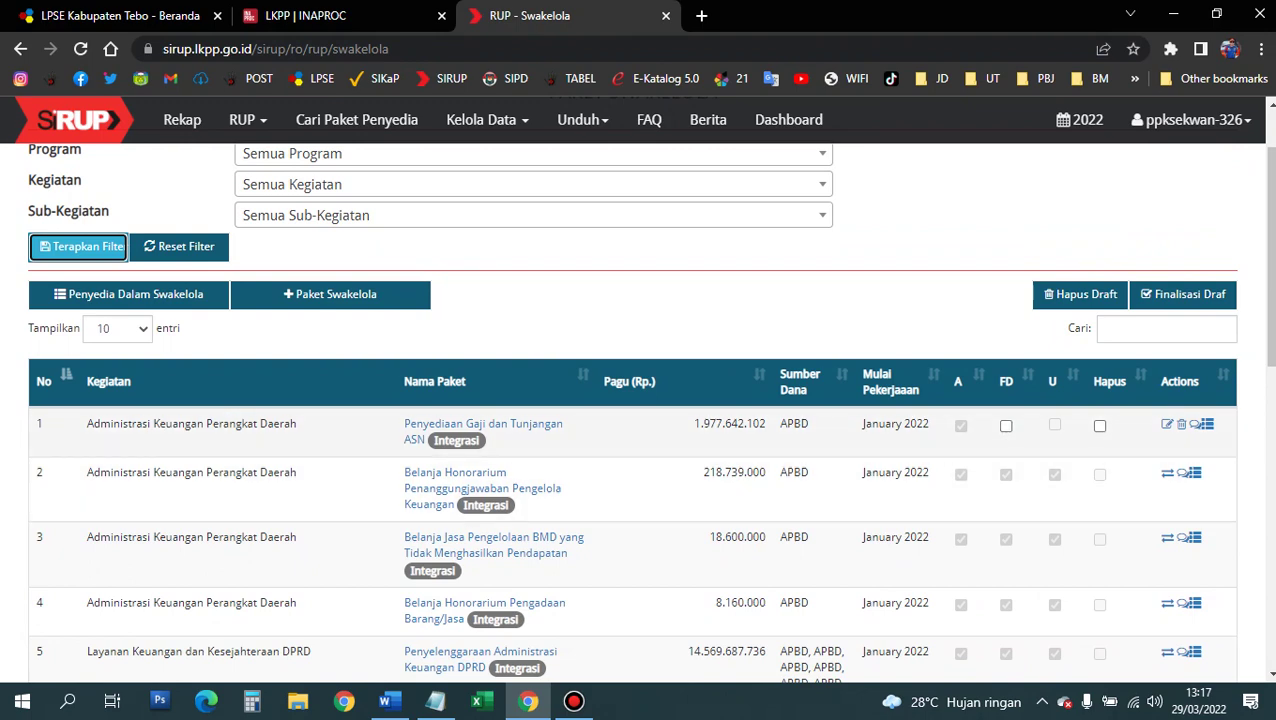
{"action": "left_click", "coordinate": [1100, 425]}
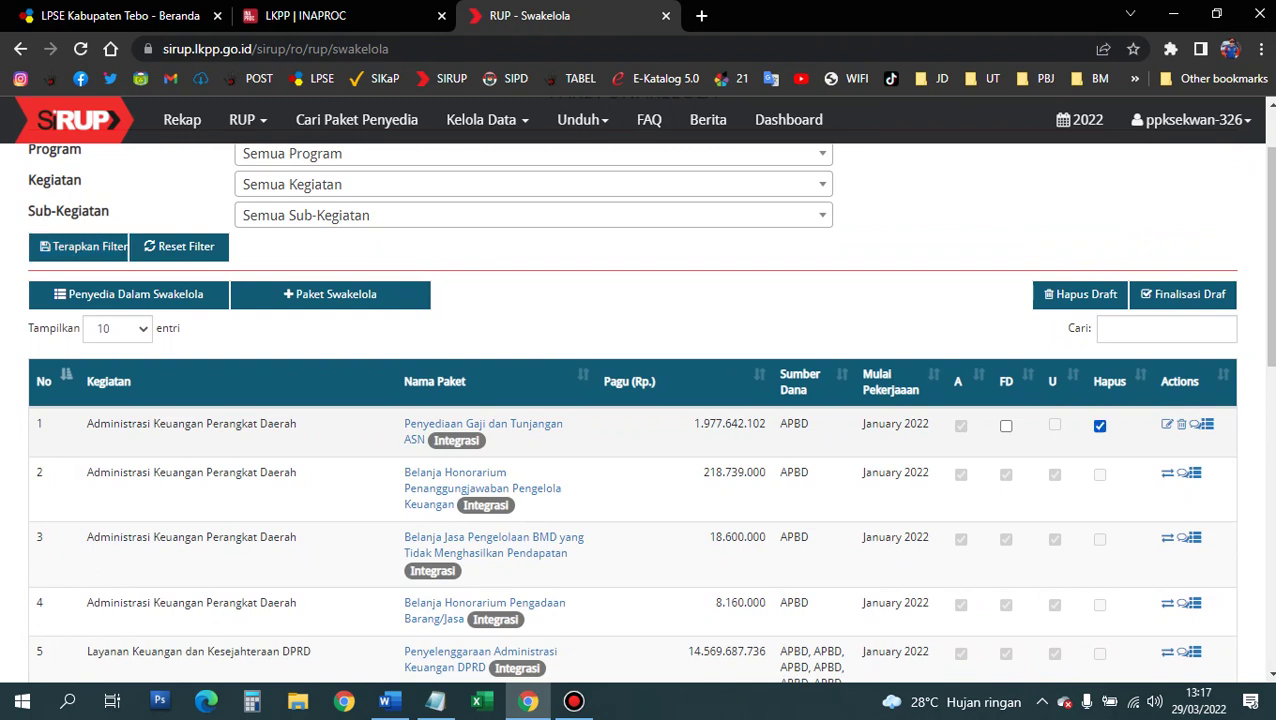
{"action": "left_click", "coordinate": [1080, 294]}
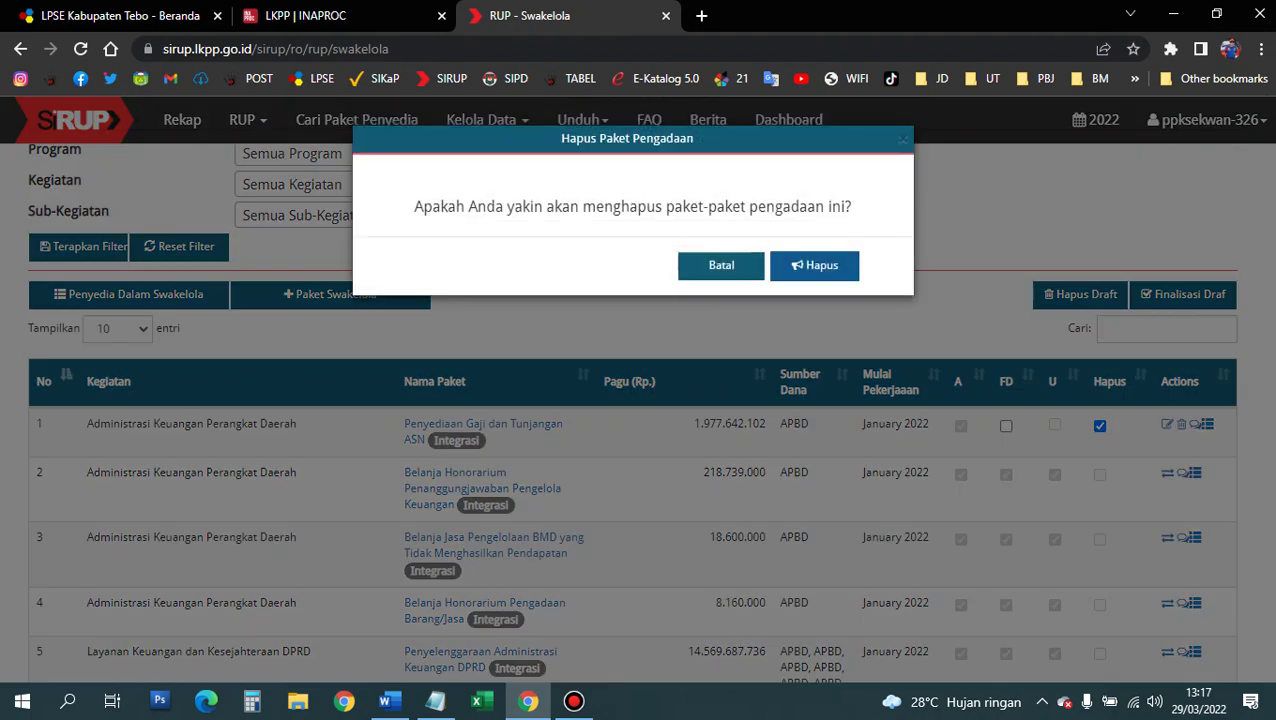
{"action": "left_click", "coordinate": [814, 265]}
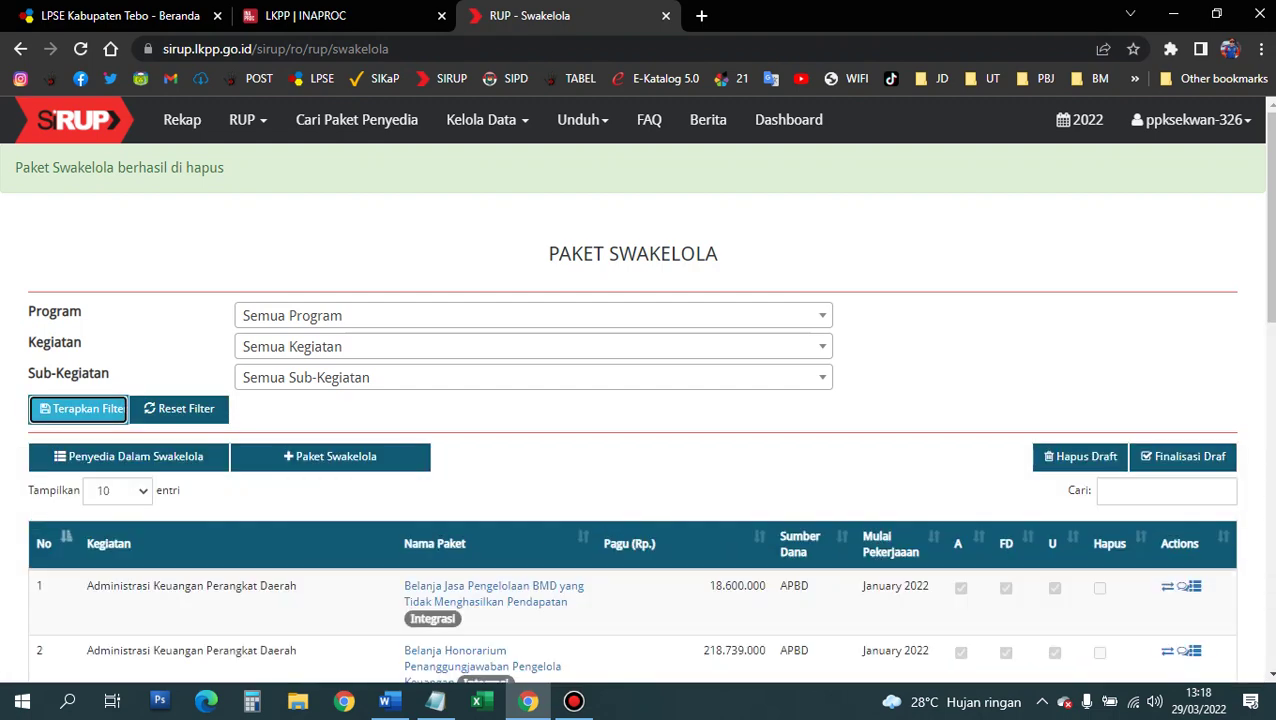
Step: Set the package filter to program [4.02.01] Penunjang Urusan Pemerintahan Daerah Kabupaten/Kota and kegiatan [4.02.01.2.02] Administrasi Keuangan Perangkat Daerah
{"action": "left_click", "coordinate": [532, 315]}
{"action": "left_click", "coordinate": [532, 441]}
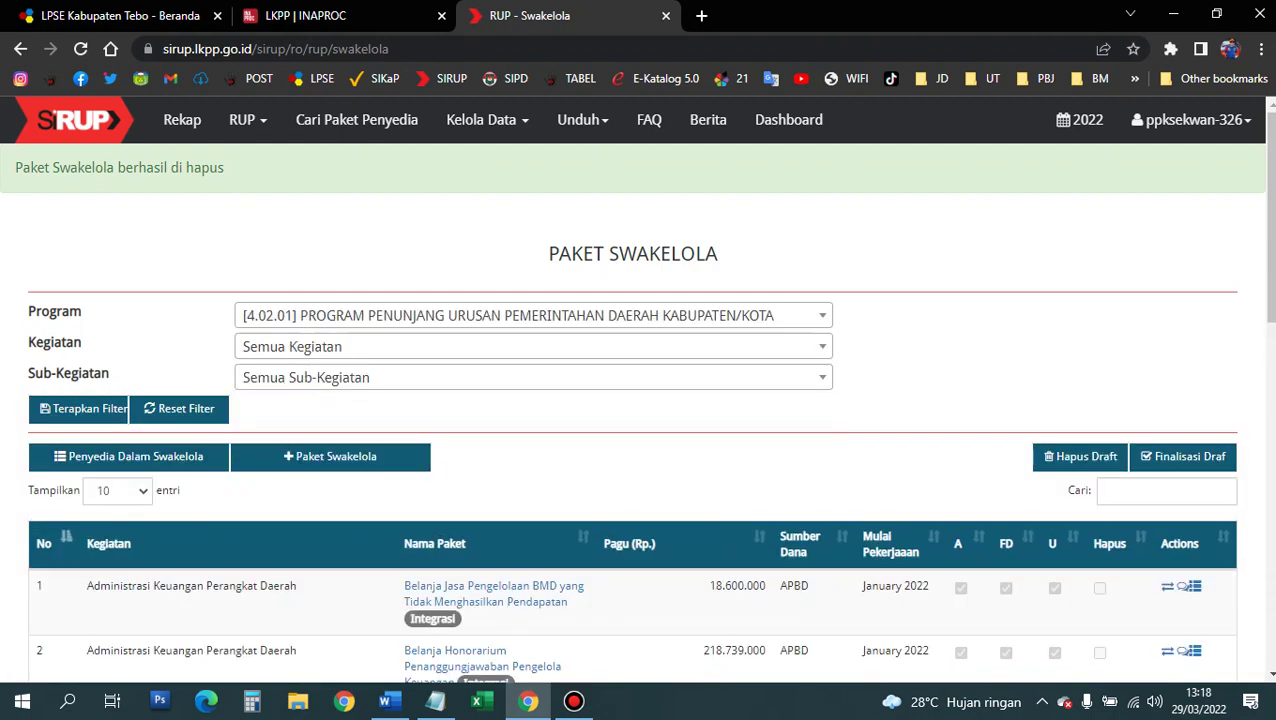
{"action": "key", "text": "Tab"}
{"action": "key", "text": "space"}
{"action": "key", "text": "Down"}
{"action": "key", "text": "Down"}
{"action": "key", "text": "Down"}
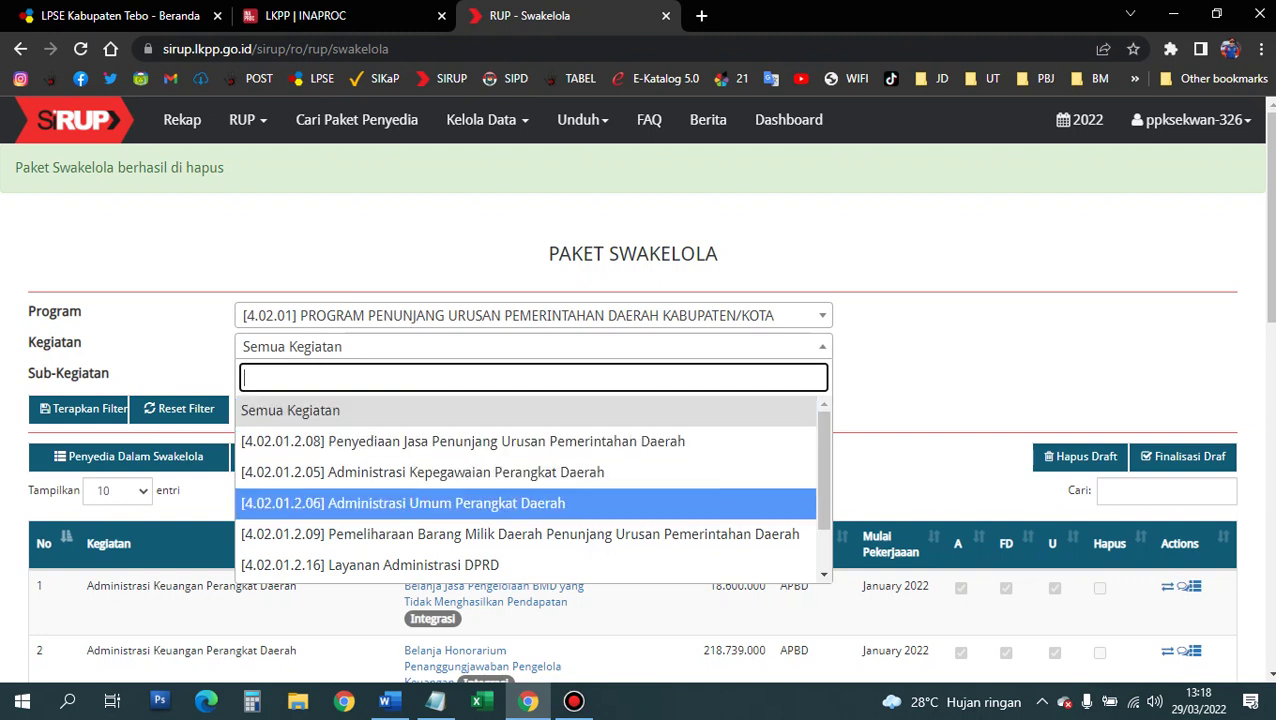
{"action": "key", "text": "Up"}
{"action": "key", "text": "Up"}
{"action": "key", "text": "Down"}
{"action": "key", "text": "Down"}
{"action": "key", "text": "Down"}
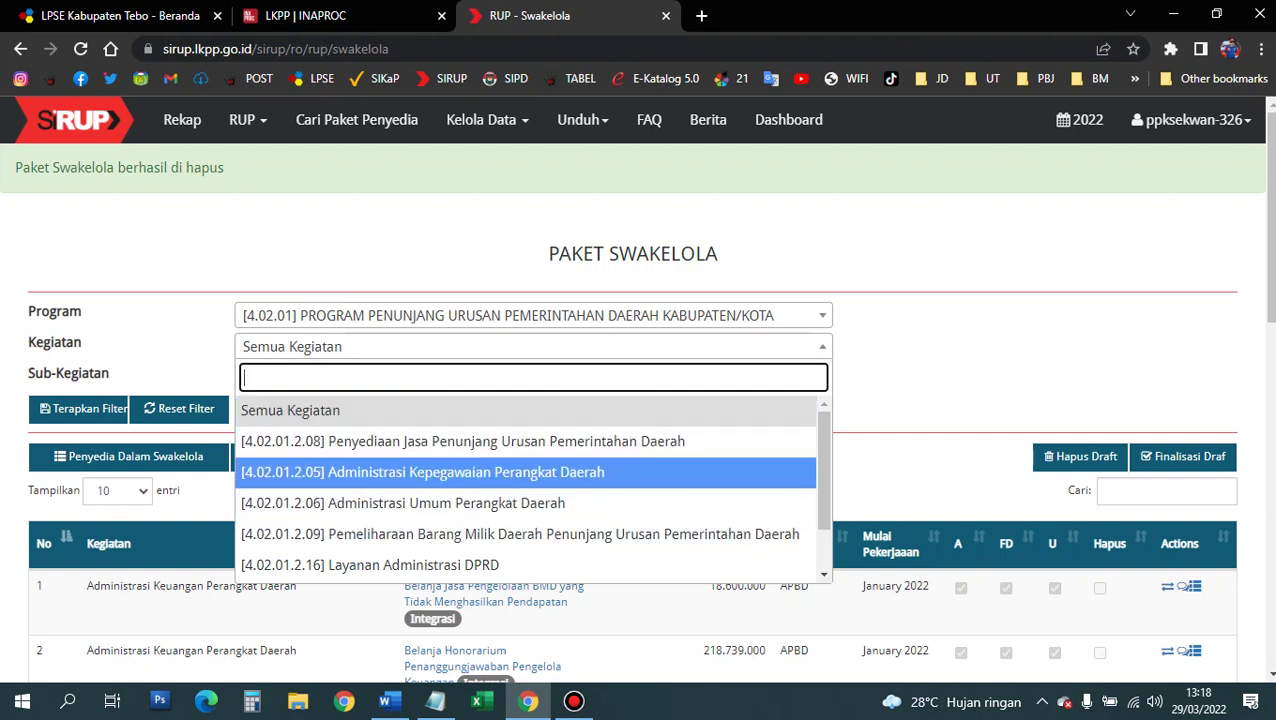
{"action": "scroll", "coordinate": [525, 472], "scroll_direction": "down", "scroll_amount": 1}
{"action": "left_click", "coordinate": [525, 535]}
Step: Filter the packages by sub-kegiatan [4.02.01.2.02.01] Penyediaan Gaji dan Tunjangan ASN and check whether the deleted package is still listed
{"action": "left_click", "coordinate": [533, 377]}
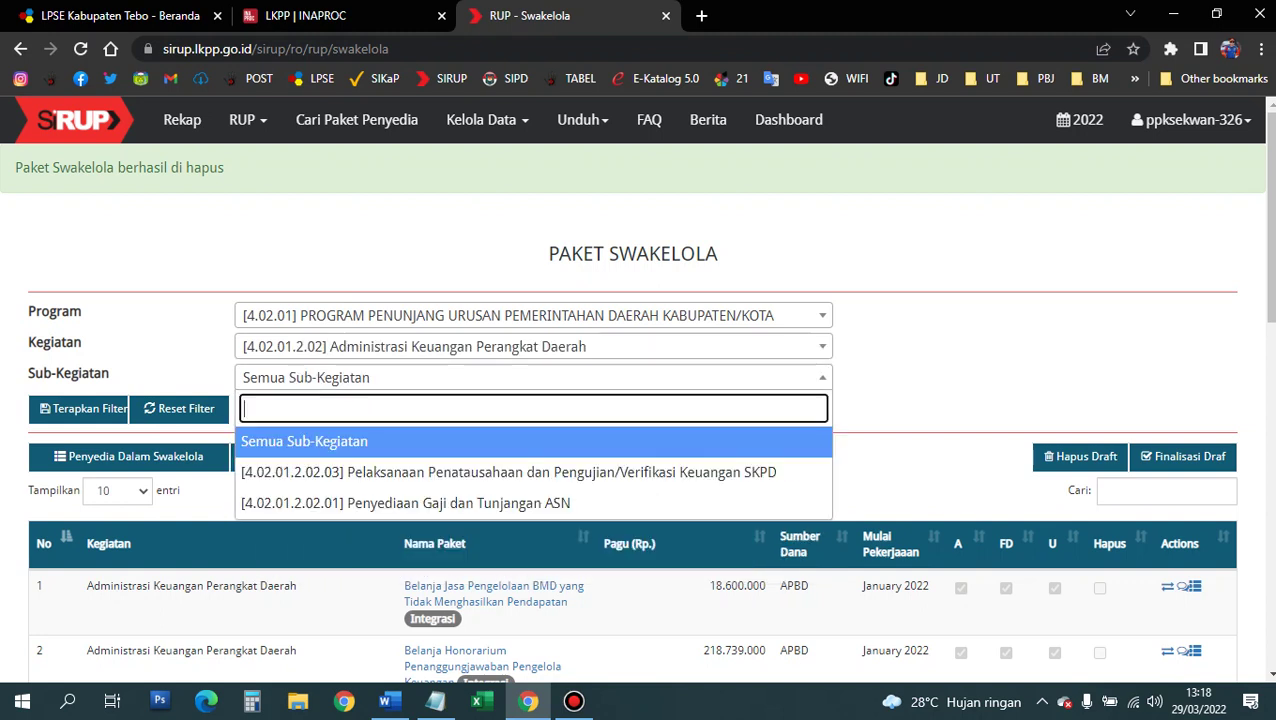
{"action": "left_click", "coordinate": [430, 501]}
{"action": "left_click", "coordinate": [78, 408]}
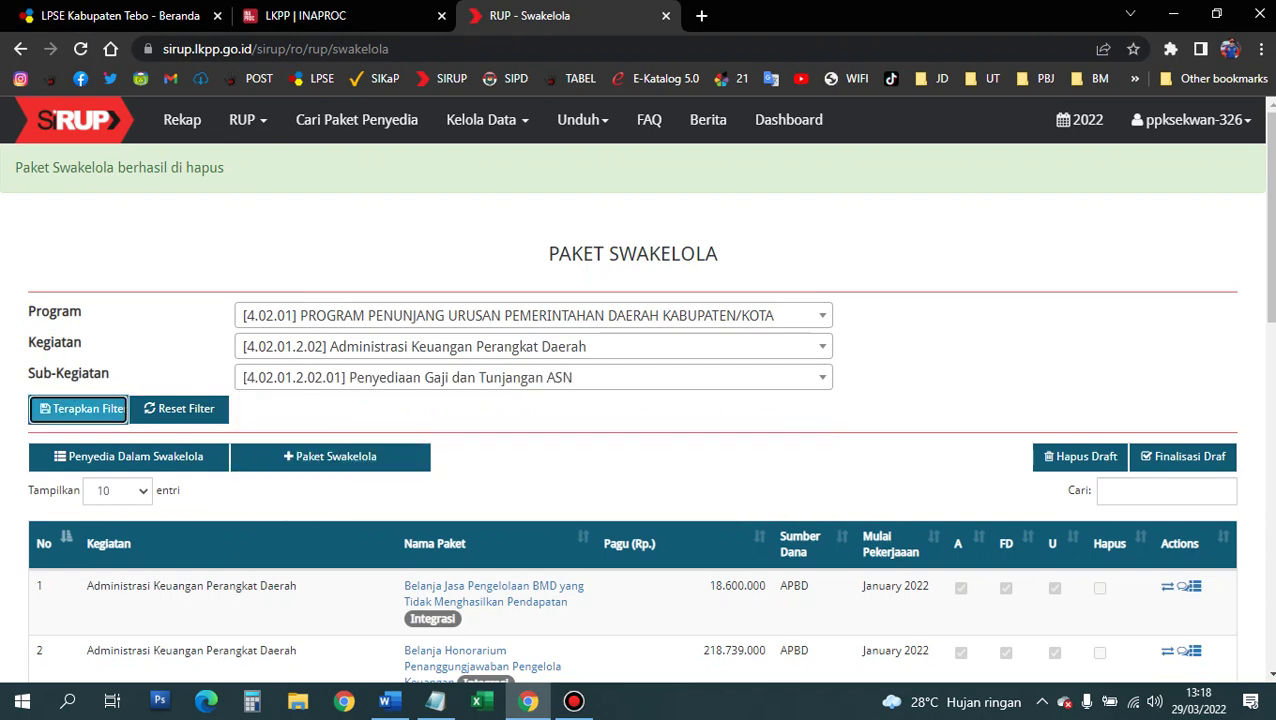
{"action": "scroll", "coordinate": [636, 400], "scroll_direction": "down", "scroll_amount": 2}
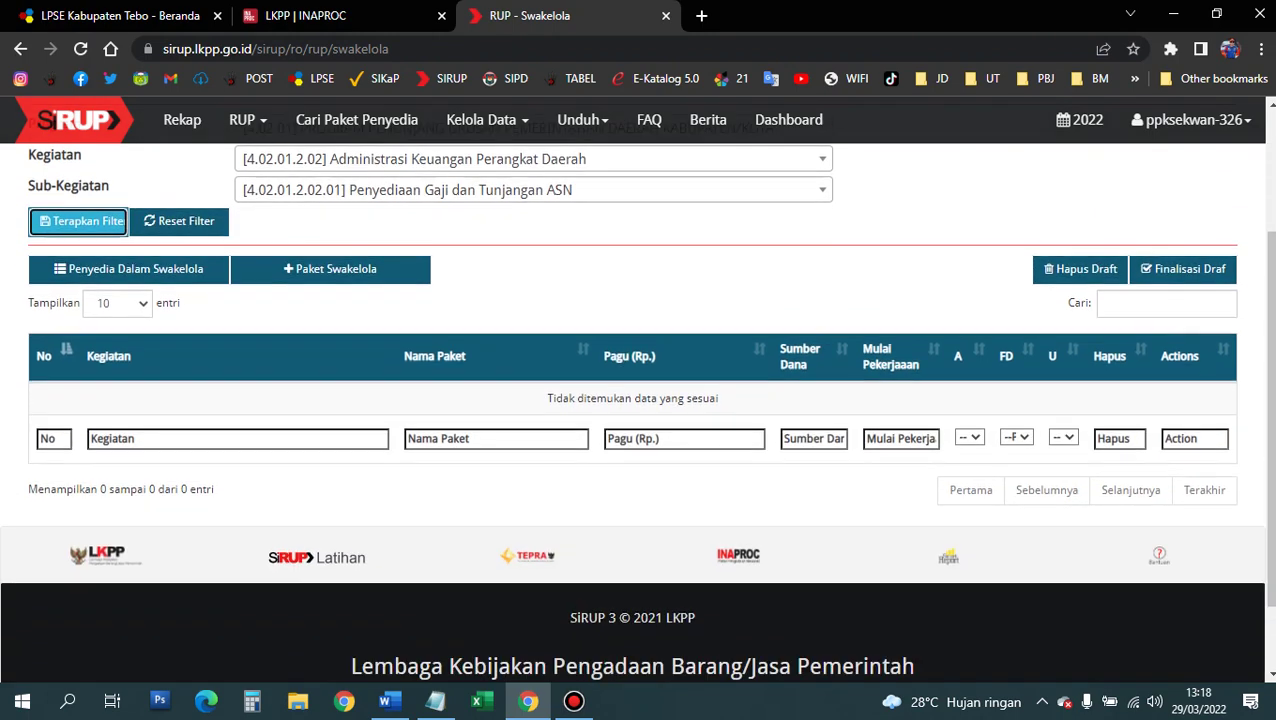
{"action": "left_click_drag", "start_coordinate": [547, 398], "coordinate": [716, 398]}
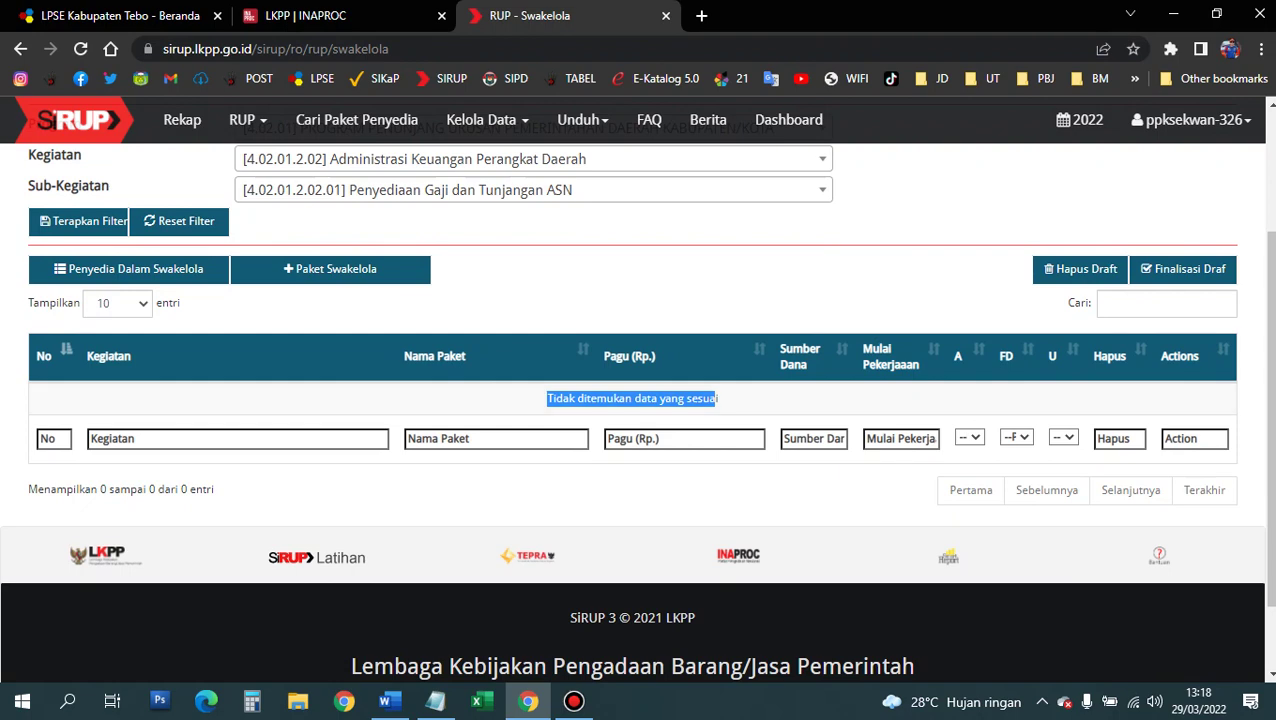
{"action": "left_click", "coordinate": [716, 398]}
{"action": "scroll", "coordinate": [636, 400], "scroll_direction": "up", "scroll_amount": 2}
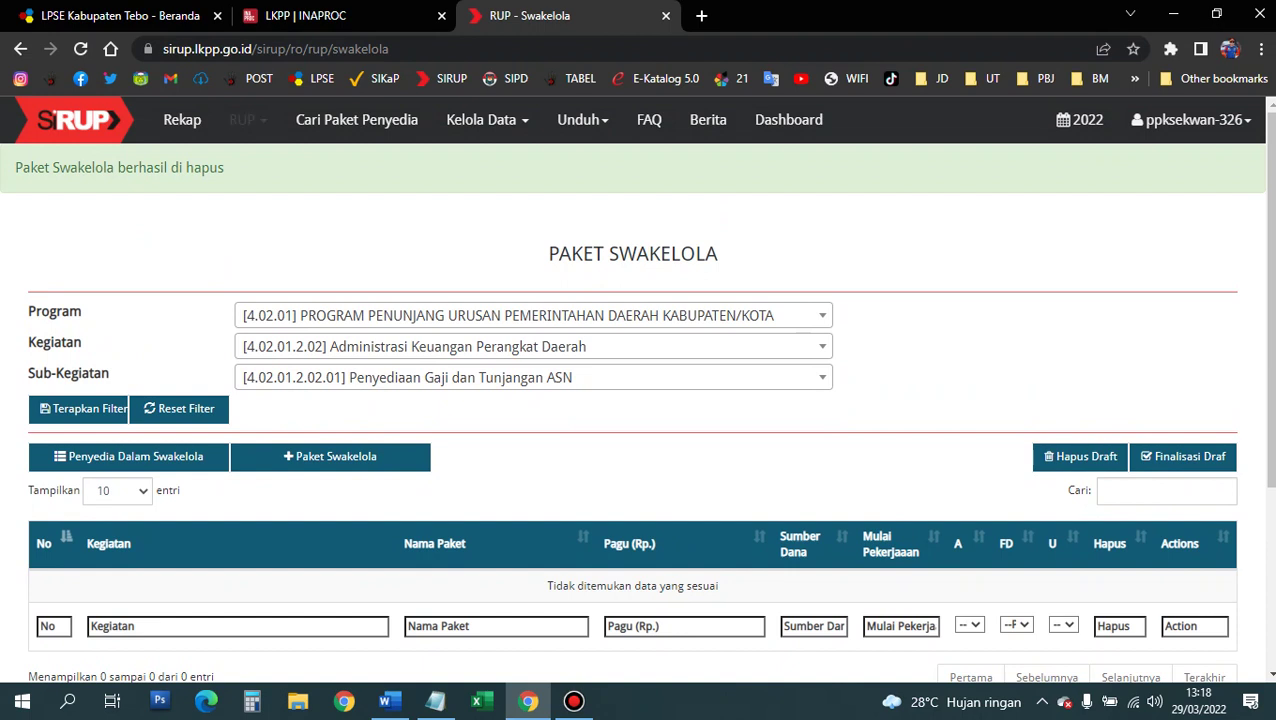
Step: Open Rencana Kerja Anggaran 2022 and choose the program PROGRAM PENUNJANG URUSAN PEMERINTAHAN DAERAH KABUPATEN/KOTA
{"action": "left_click", "coordinate": [245, 120]}
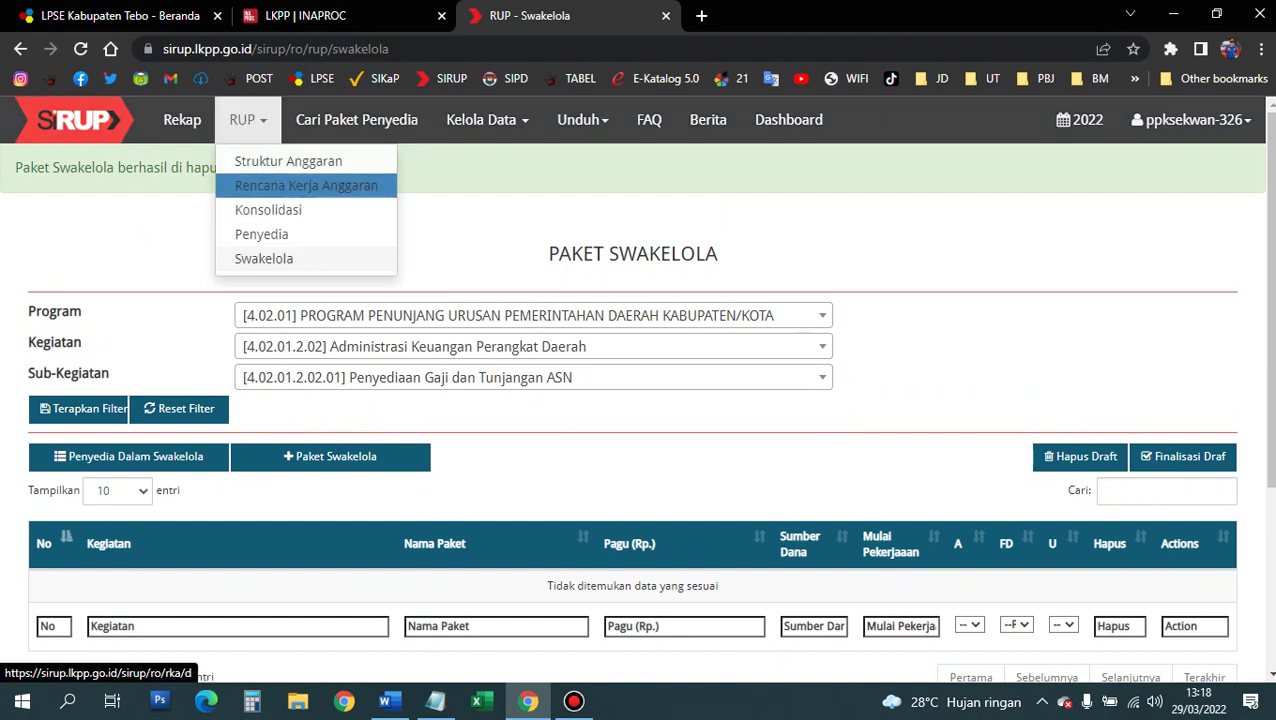
{"action": "left_click", "coordinate": [306, 185]}
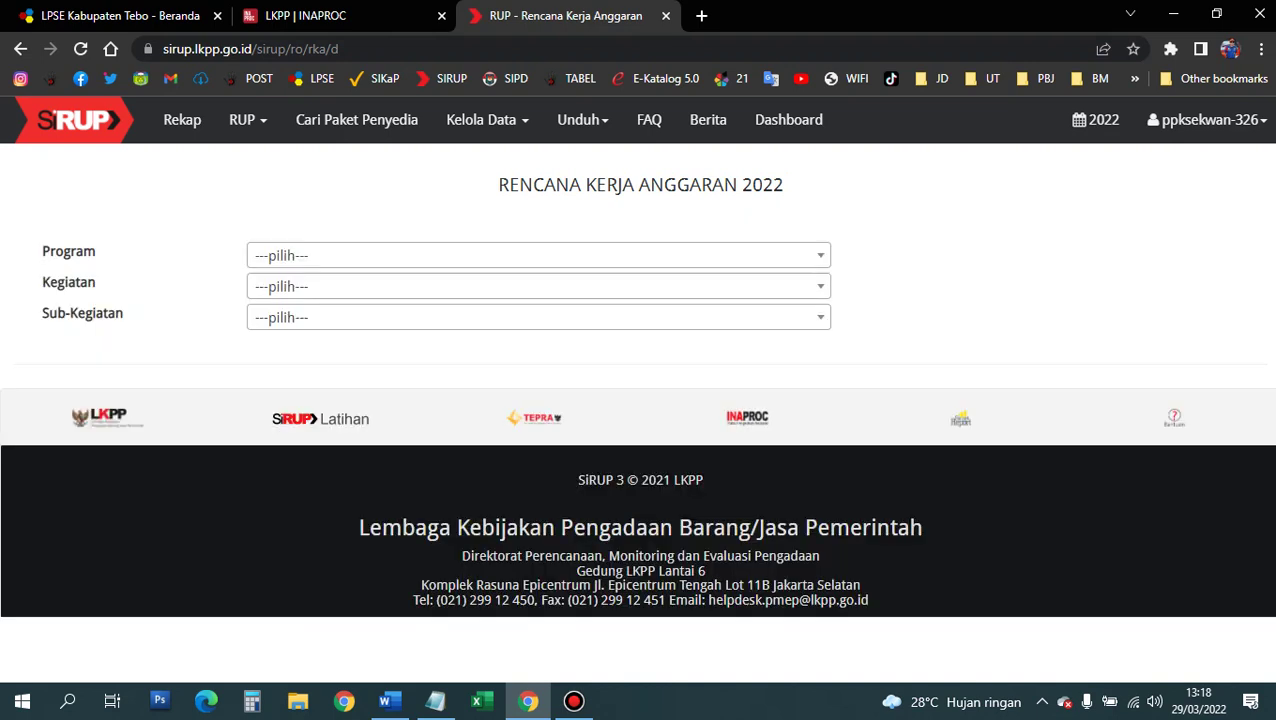
{"action": "left_click", "coordinate": [538, 255]}
{"action": "key", "text": "Down"}
{"action": "key", "text": "Down"}
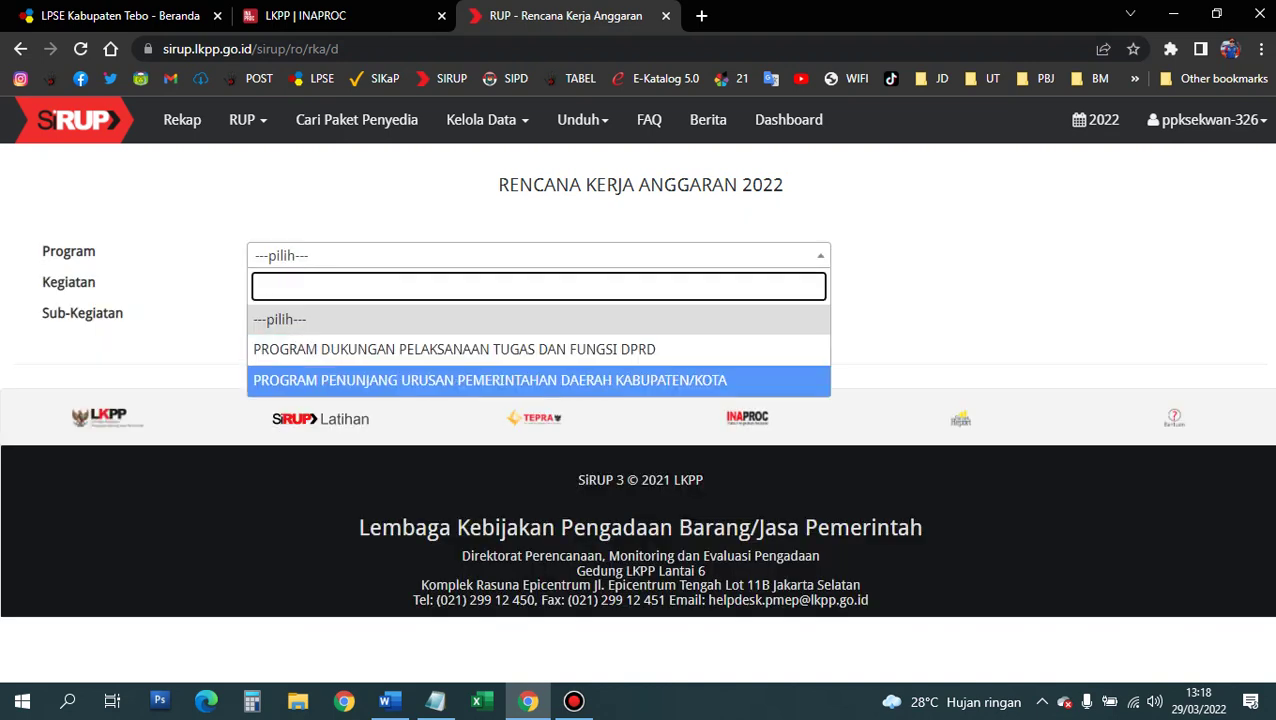
{"action": "key", "text": "Return"}
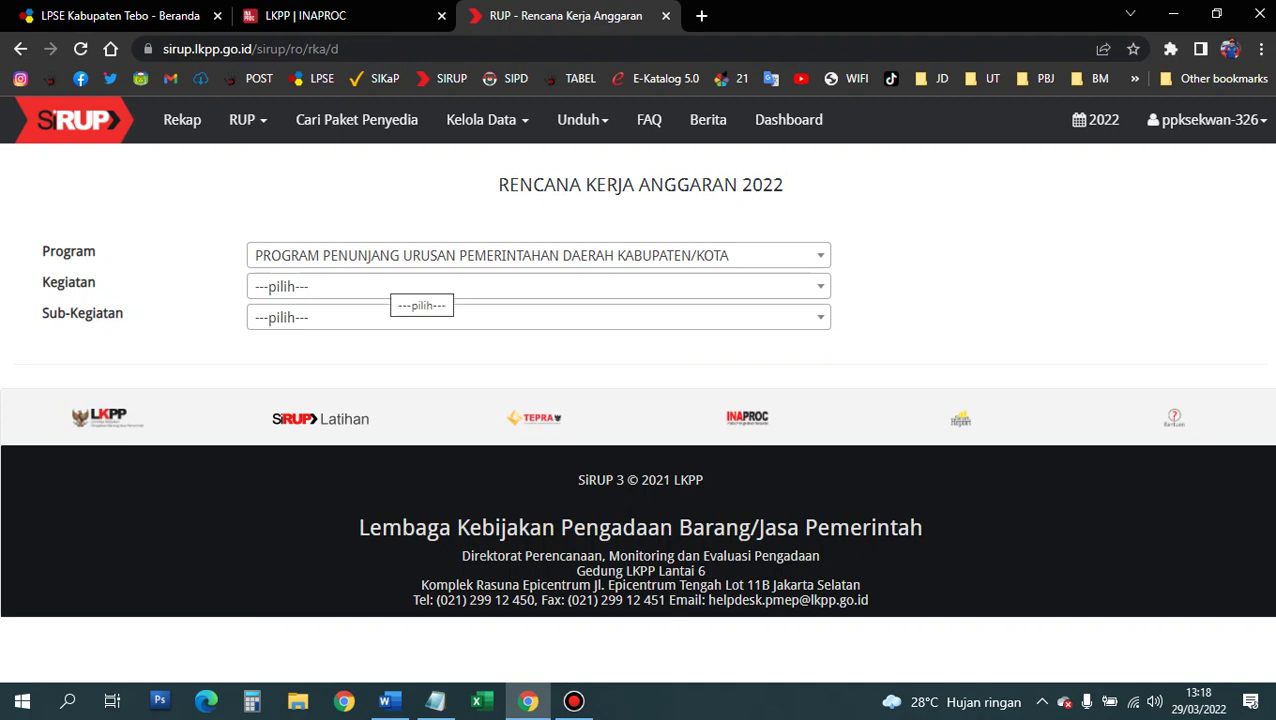
Step: Choose kegiatan [4.02.01.2.02] Administrasi Keuangan Perangkat Daerah and sub-kegiatan [4.02.01.2.02.01] Penyediaan Gaji dan Tunjangan ASN
{"action": "left_click", "coordinate": [392, 287]}
{"action": "key", "text": "Down"}
{"action": "key", "text": "Down"}
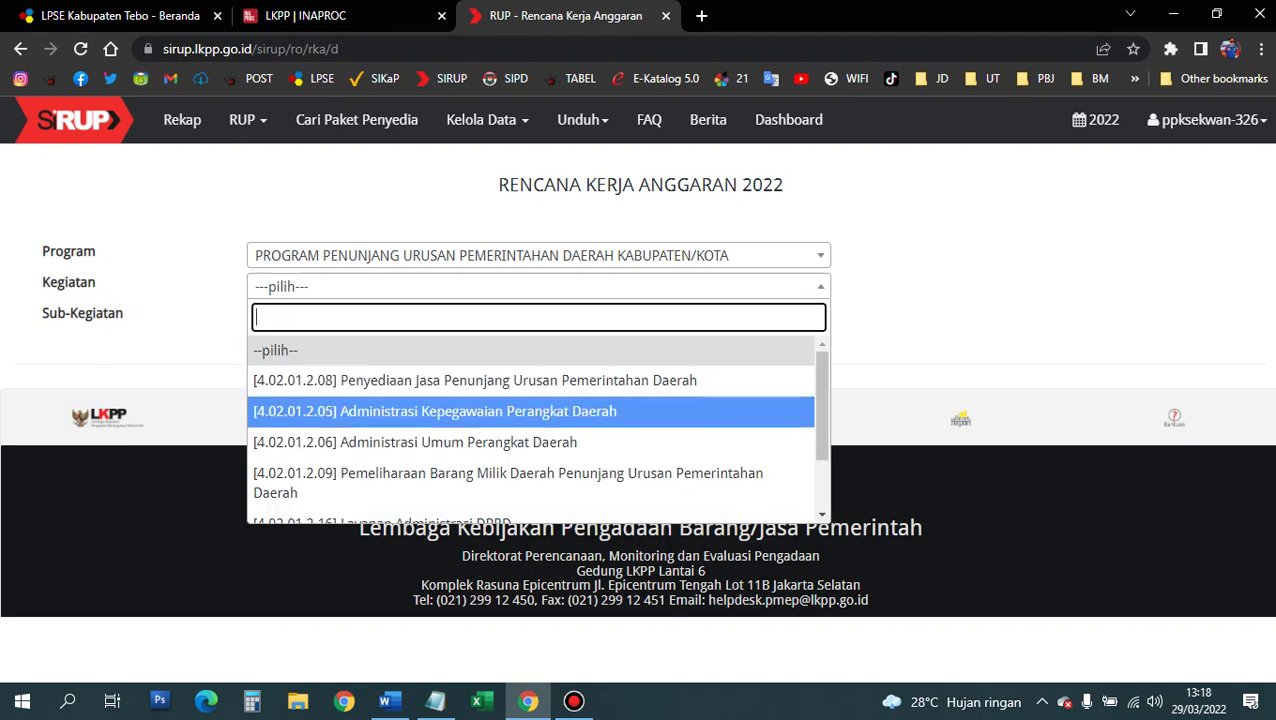
{"action": "key", "text": "Down"}
{"action": "key", "text": "Down"}
{"action": "key", "text": "Down"}
{"action": "key", "text": "Down"}
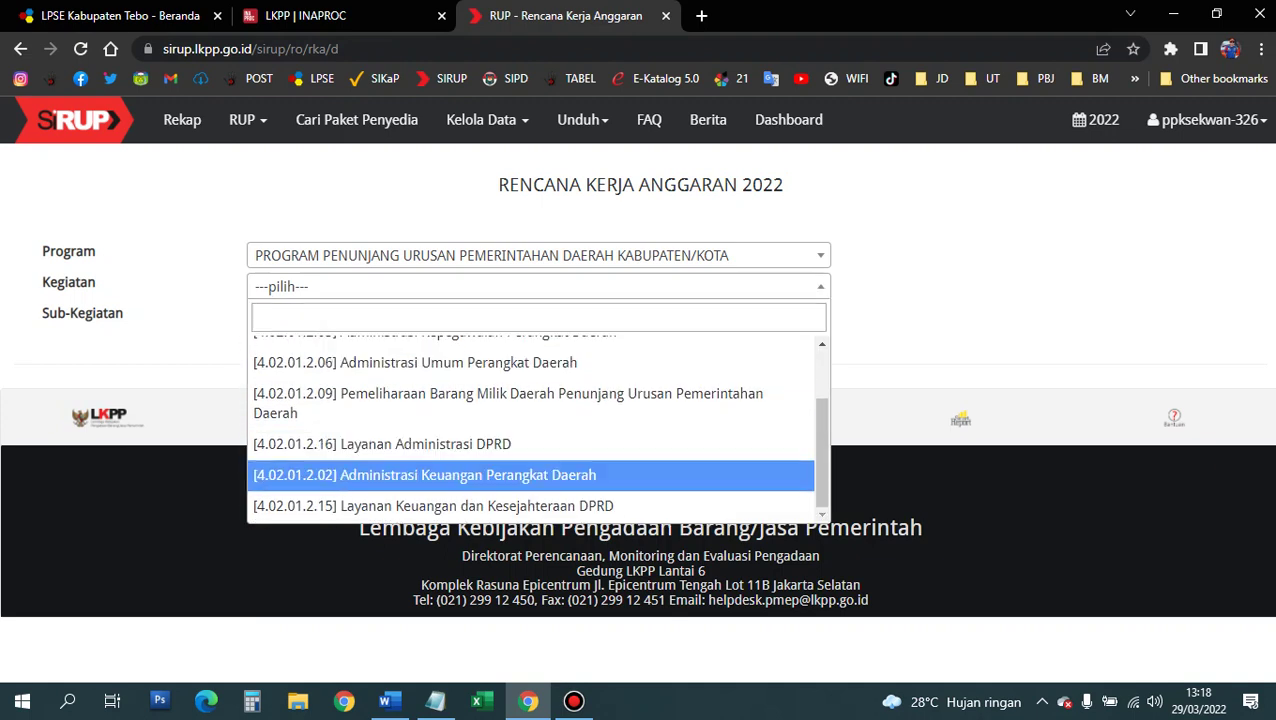
{"action": "key", "text": "Return"}
{"action": "left_click", "coordinate": [505, 317]}
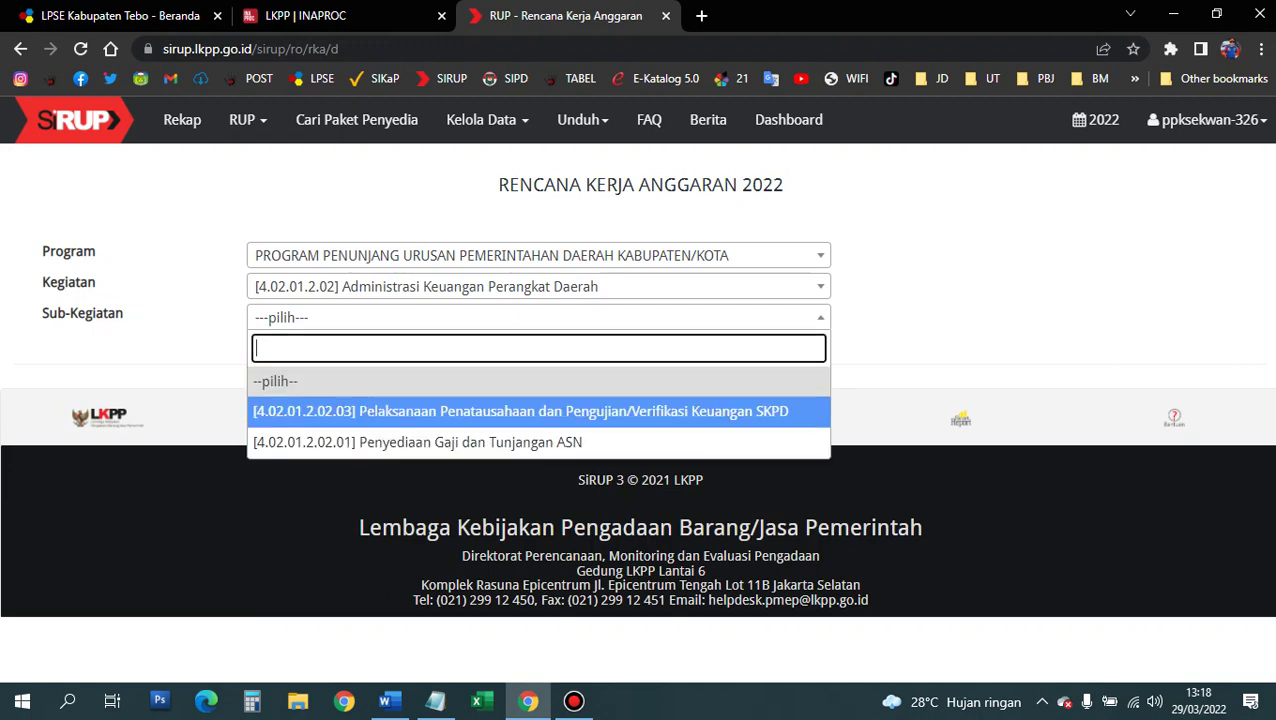
{"action": "left_click", "coordinate": [505, 442]}
{"action": "key", "text": "Return"}
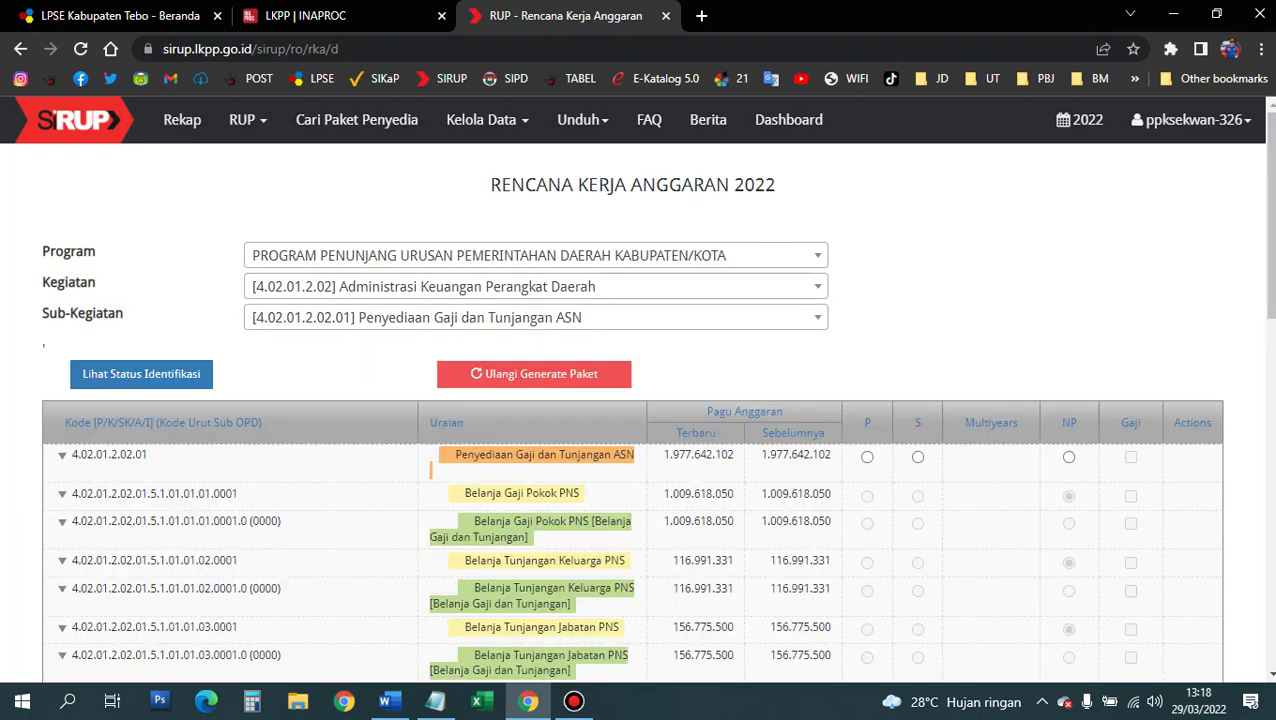
Step: Collapse every account row from Belanja Gaji Pokok PNS to Tambahan Penghasilan, plus the parent Penyediaan Gaji dan Tunjangan ASN row
{"action": "scroll", "coordinate": [640, 400], "scroll_direction": "down", "scroll_amount": 2}
{"action": "scroll", "coordinate": [640, 400], "scroll_direction": "up", "scroll_amount": 1}
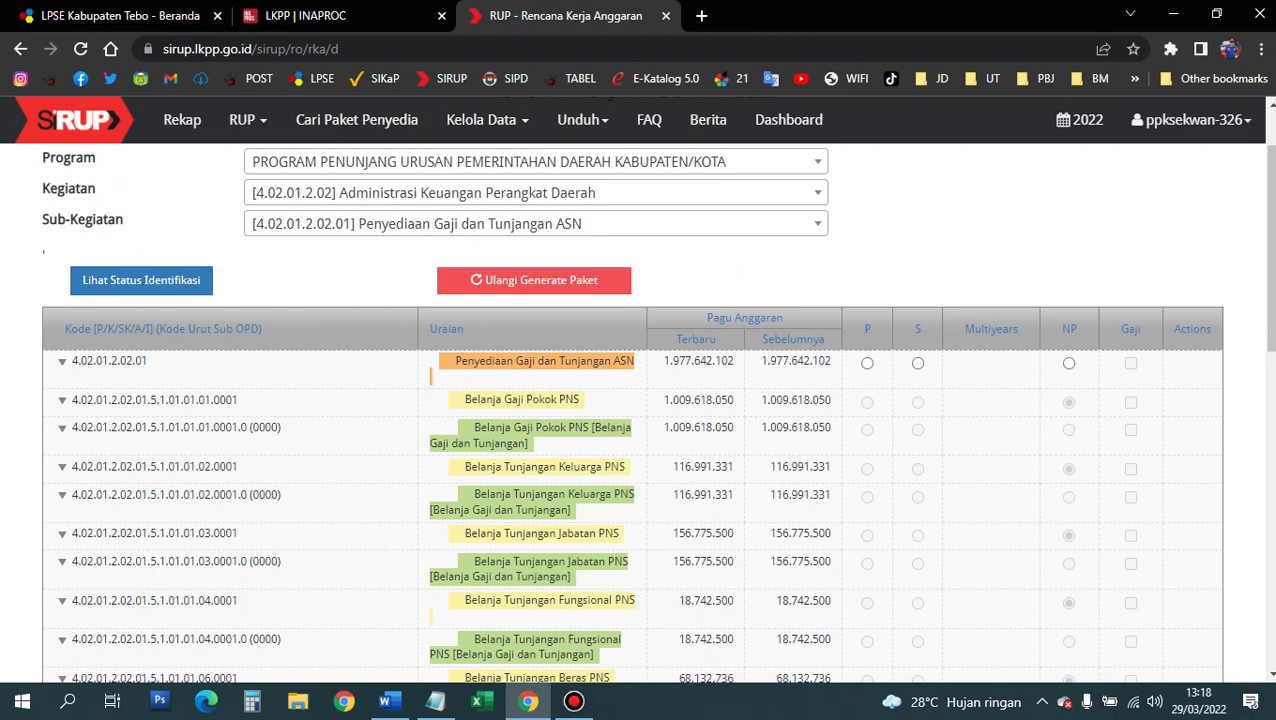
{"action": "left_click", "coordinate": [62, 399]}
{"action": "left_click", "coordinate": [62, 427]}
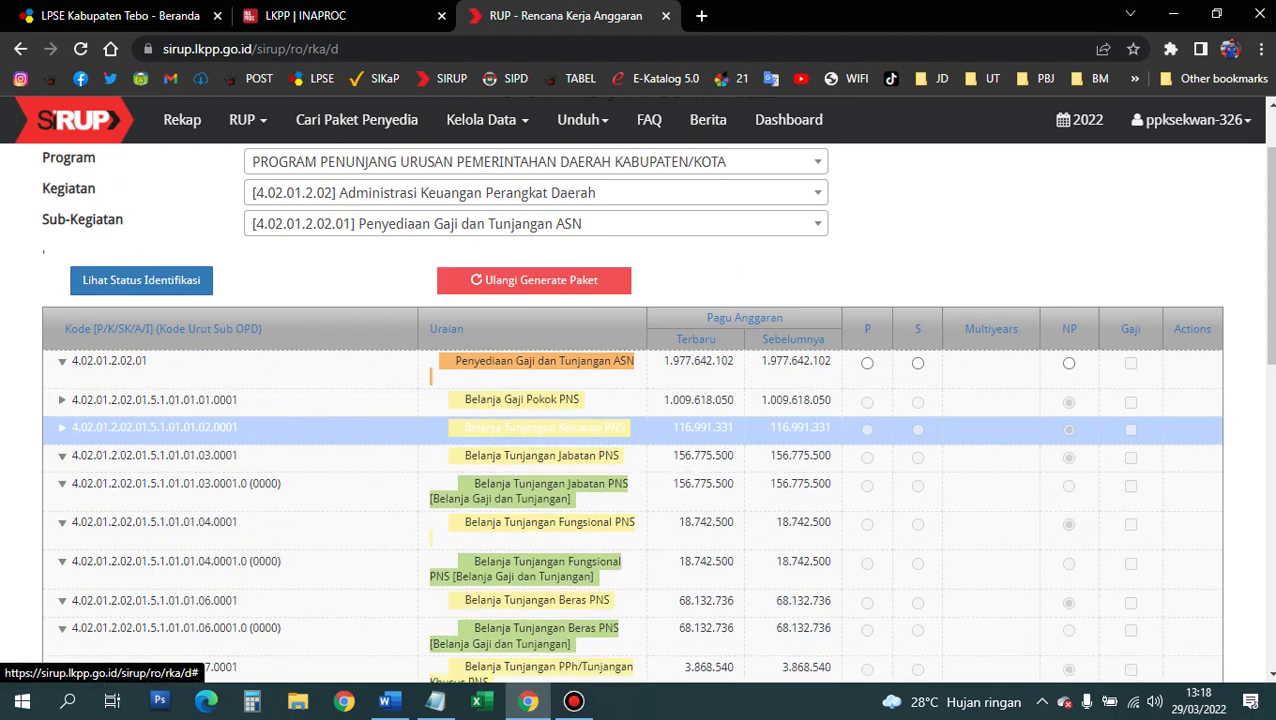
{"action": "left_click", "coordinate": [62, 455]}
{"action": "left_click", "coordinate": [62, 483]}
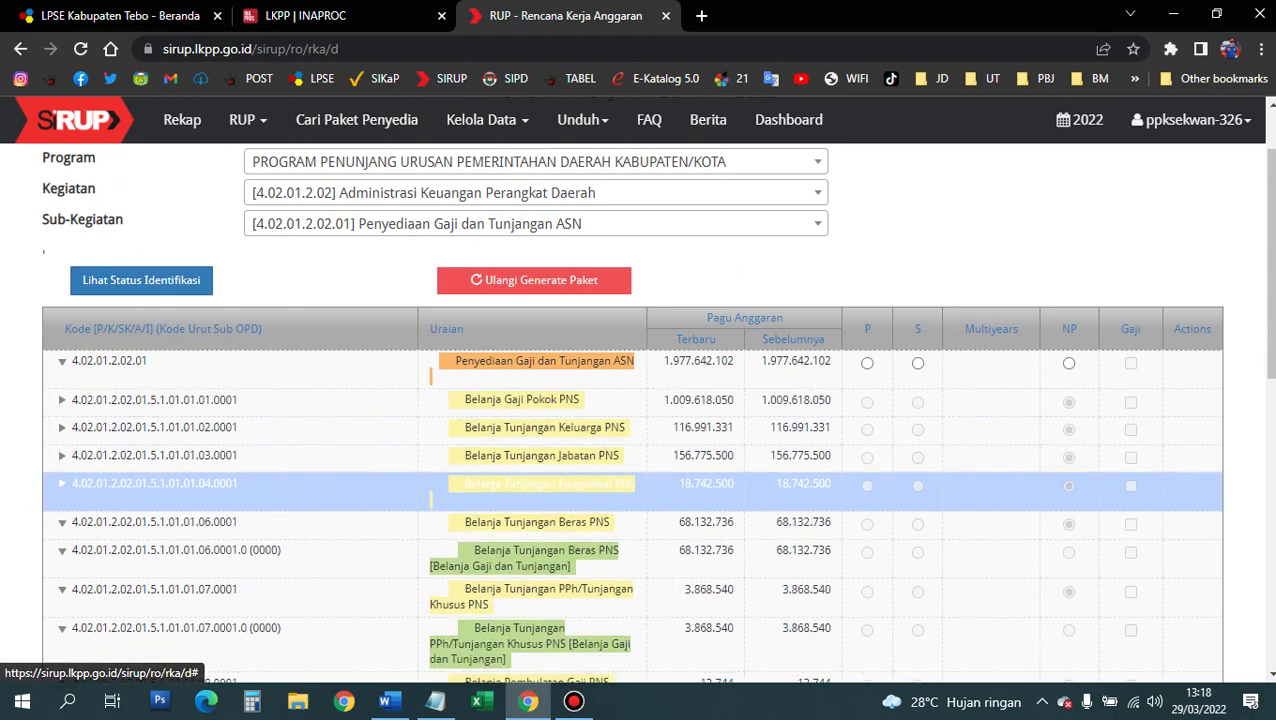
{"action": "left_click", "coordinate": [62, 522]}
{"action": "scroll", "coordinate": [632, 410], "scroll_direction": "down", "scroll_amount": 1}
{"action": "left_click", "coordinate": [62, 456]}
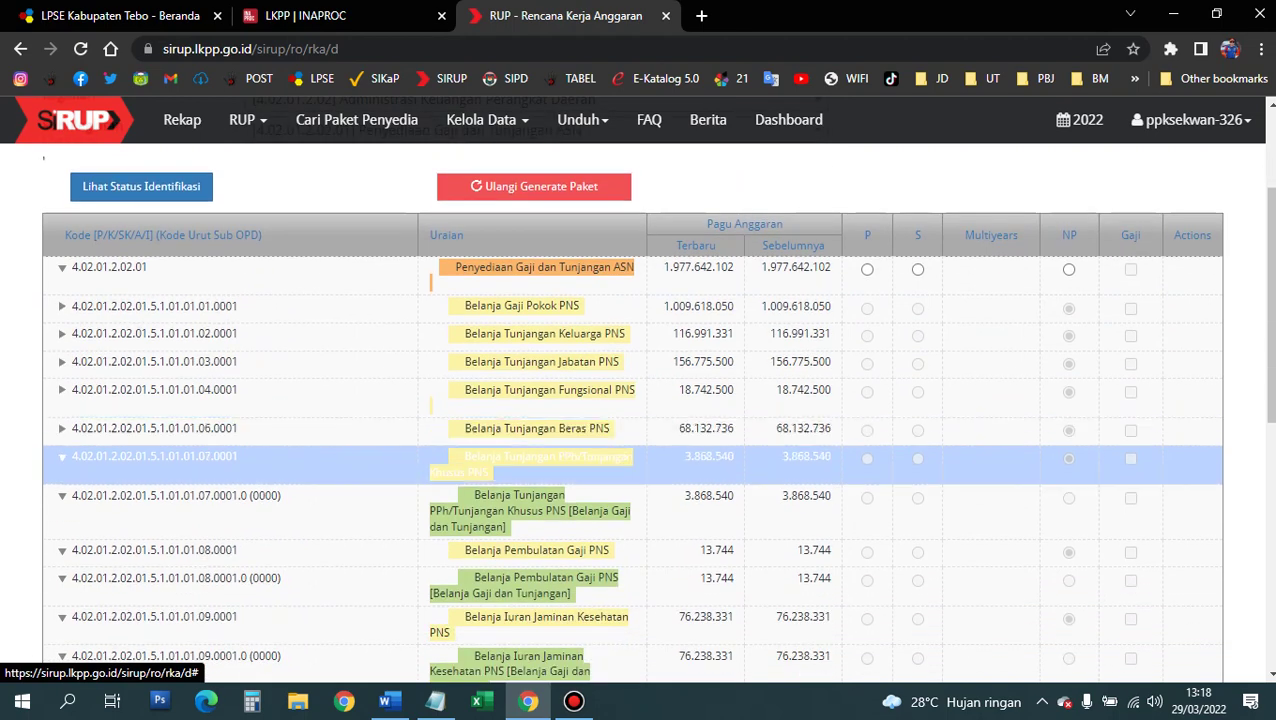
{"action": "left_click", "coordinate": [62, 495]}
{"action": "left_click", "coordinate": [62, 523]}
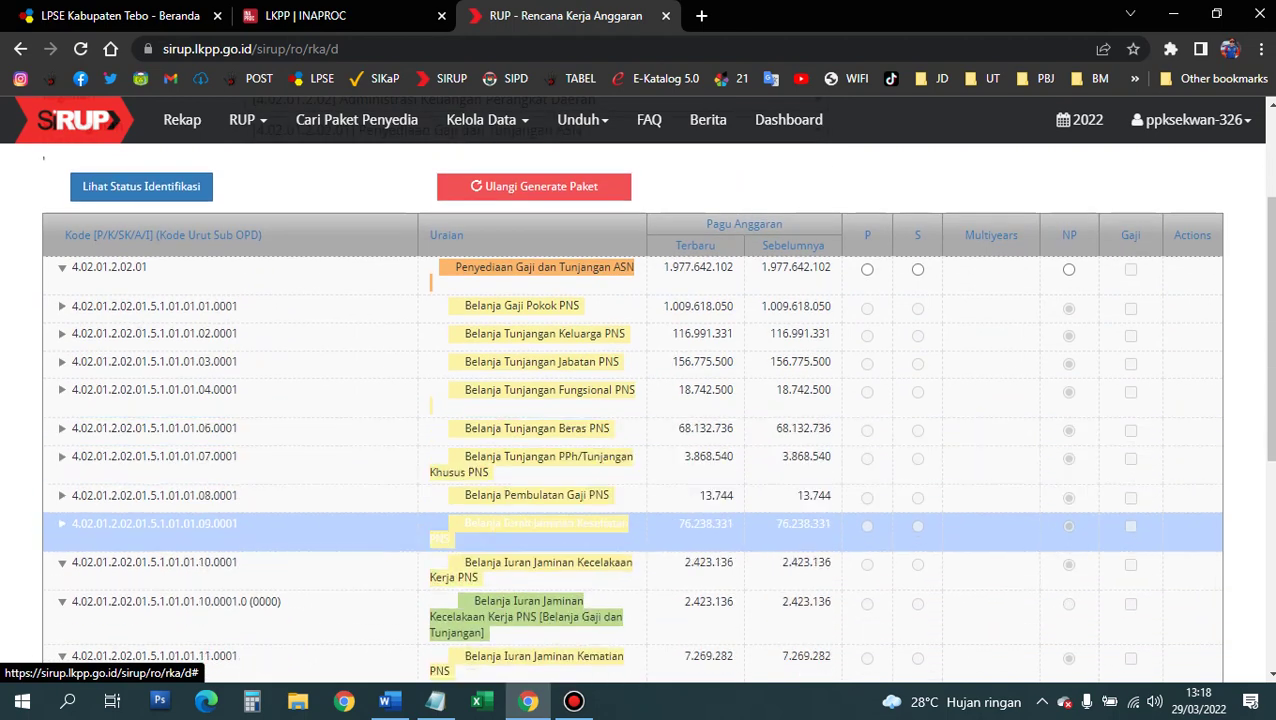
{"action": "left_click", "coordinate": [62, 562]}
{"action": "scroll", "coordinate": [62, 562], "scroll_direction": "down", "scroll_amount": 1}
{"action": "left_click", "coordinate": [62, 507]}
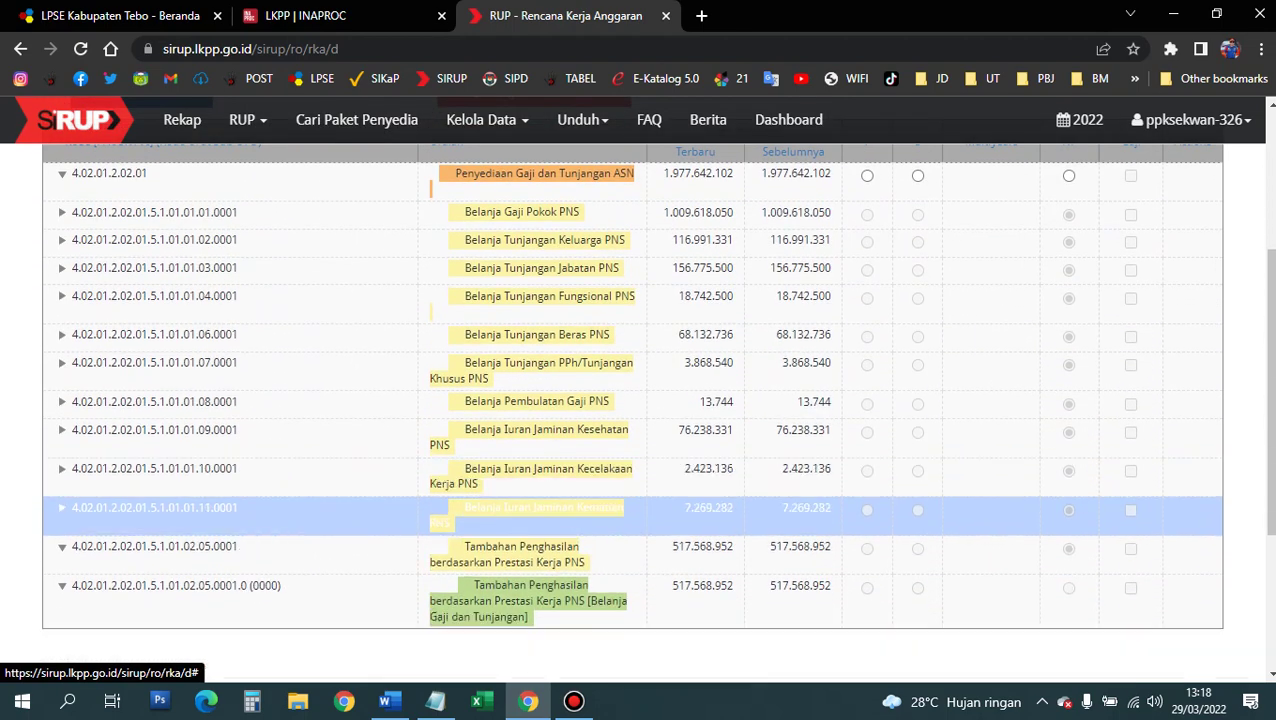
{"action": "left_click", "coordinate": [62, 547]}
{"action": "scroll", "coordinate": [62, 547], "scroll_direction": "up", "scroll_amount": 2}
{"action": "left_click", "coordinate": [62, 360]}
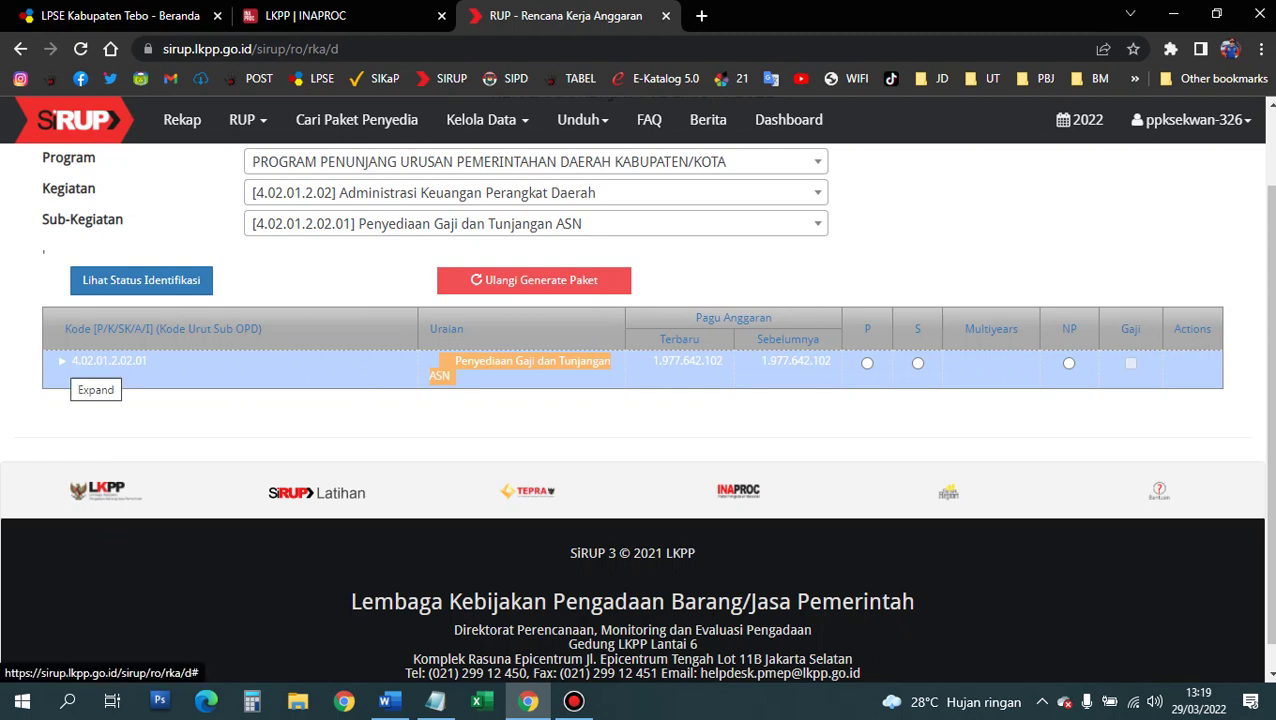
Step: Expand the Penyediaan Gaji dan Tunjangan ASN row and inspect the item under Belanja Gaji Pokok PNS, leaving that account row collapsed
{"action": "left_click", "coordinate": [61, 361]}
{"action": "scroll", "coordinate": [61, 361], "scroll_direction": "down", "scroll_amount": 2}
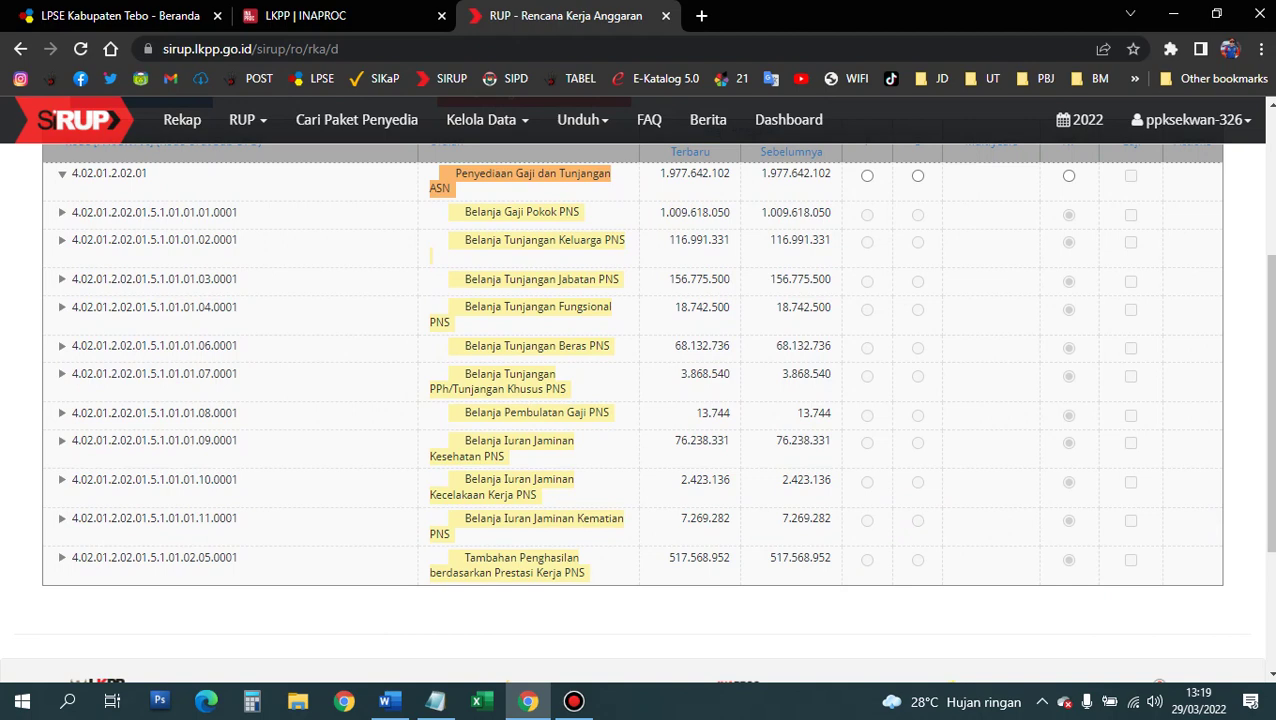
{"action": "left_click", "coordinate": [62, 212]}
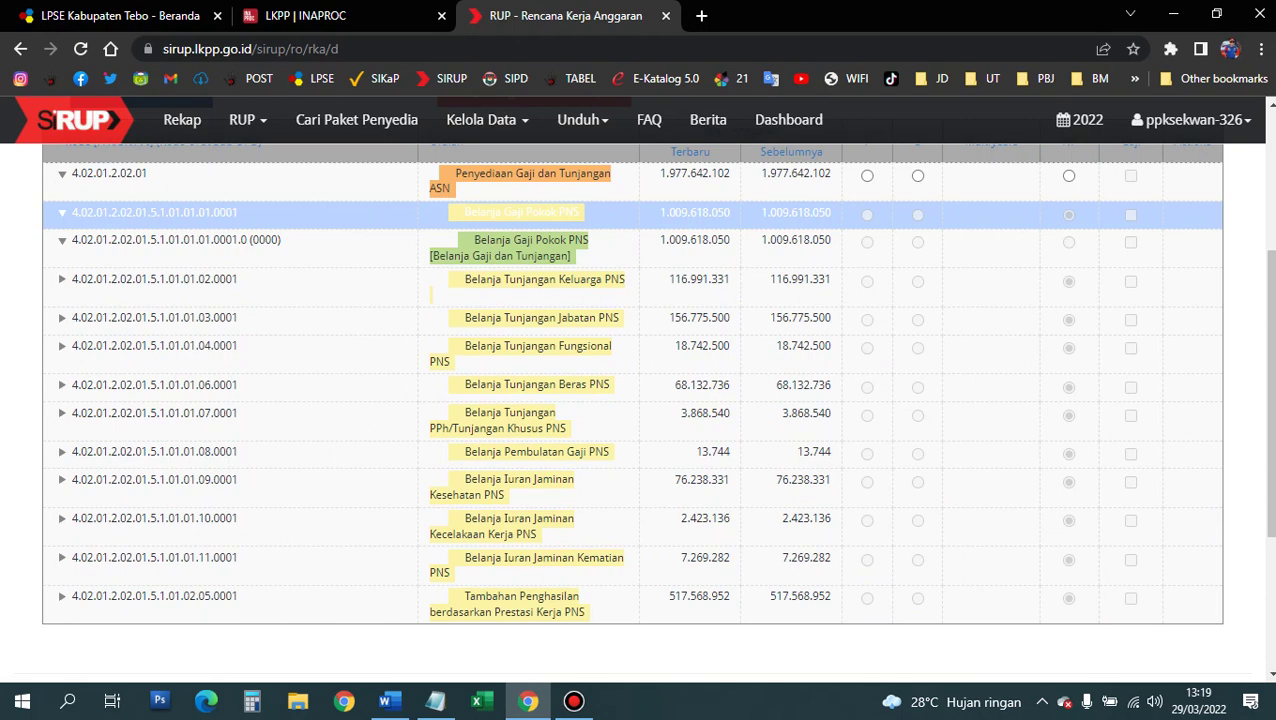
{"action": "left_click", "coordinate": [62, 212]}
Step: Redo package generation for sub-kegiatan [4.02.01.2.02.01] Penyediaan Gaji dan Tunjangan ASN, confirm it, and review the resulting notice and account rows
{"action": "scroll", "coordinate": [632, 400], "scroll_direction": "up", "scroll_amount": 1}
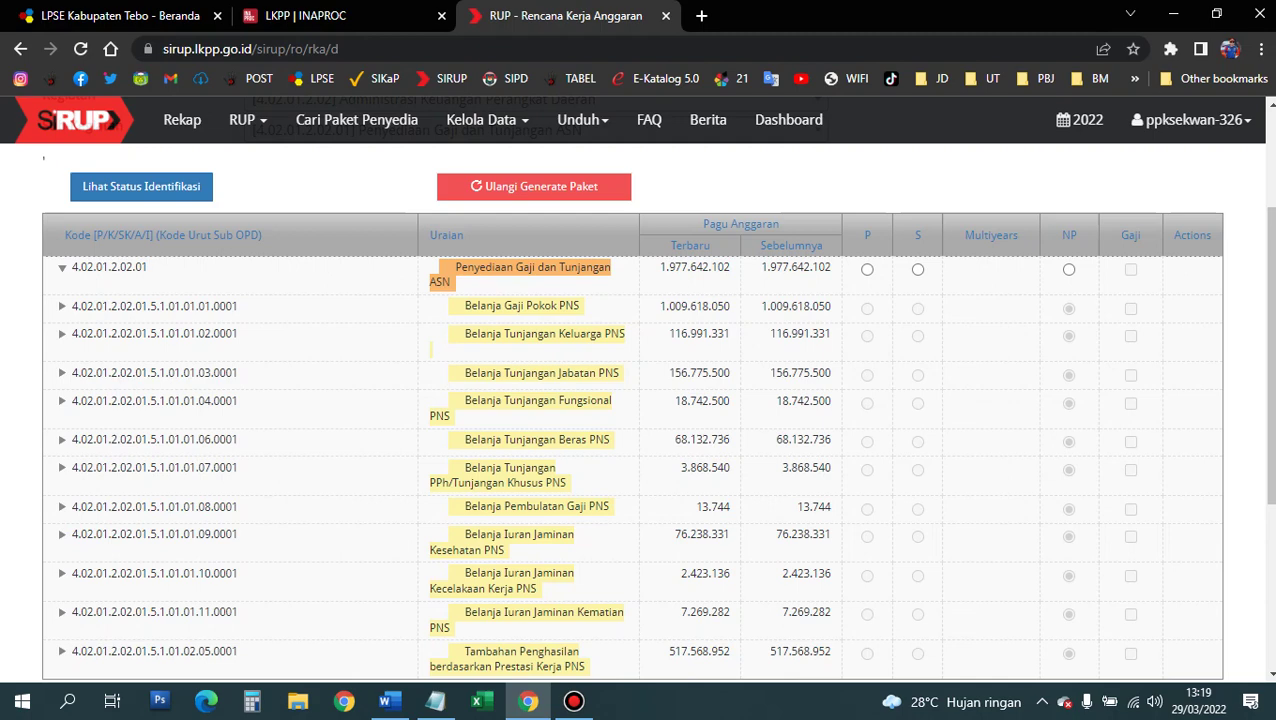
{"action": "scroll", "coordinate": [640, 400], "scroll_direction": "down", "scroll_amount": 1}
{"action": "scroll", "coordinate": [640, 400], "scroll_direction": "up", "scroll_amount": 2}
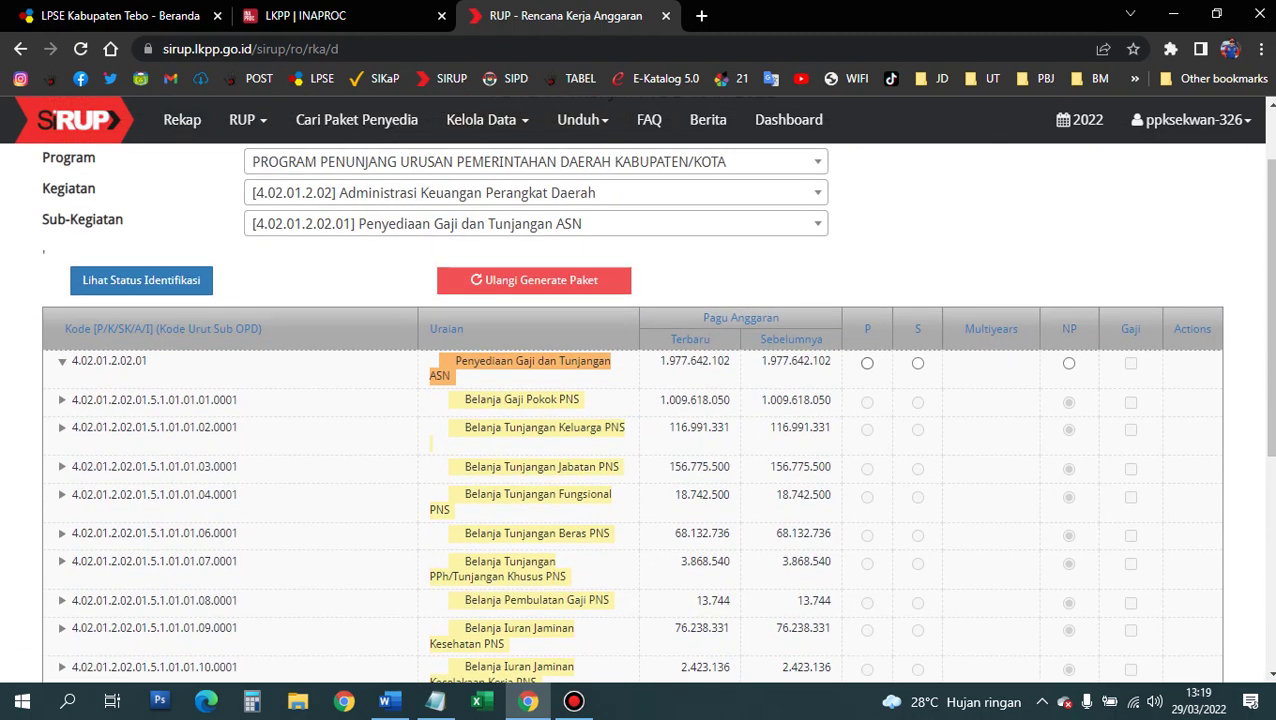
{"action": "scroll", "coordinate": [533, 374], "scroll_direction": "up", "scroll_amount": 1}
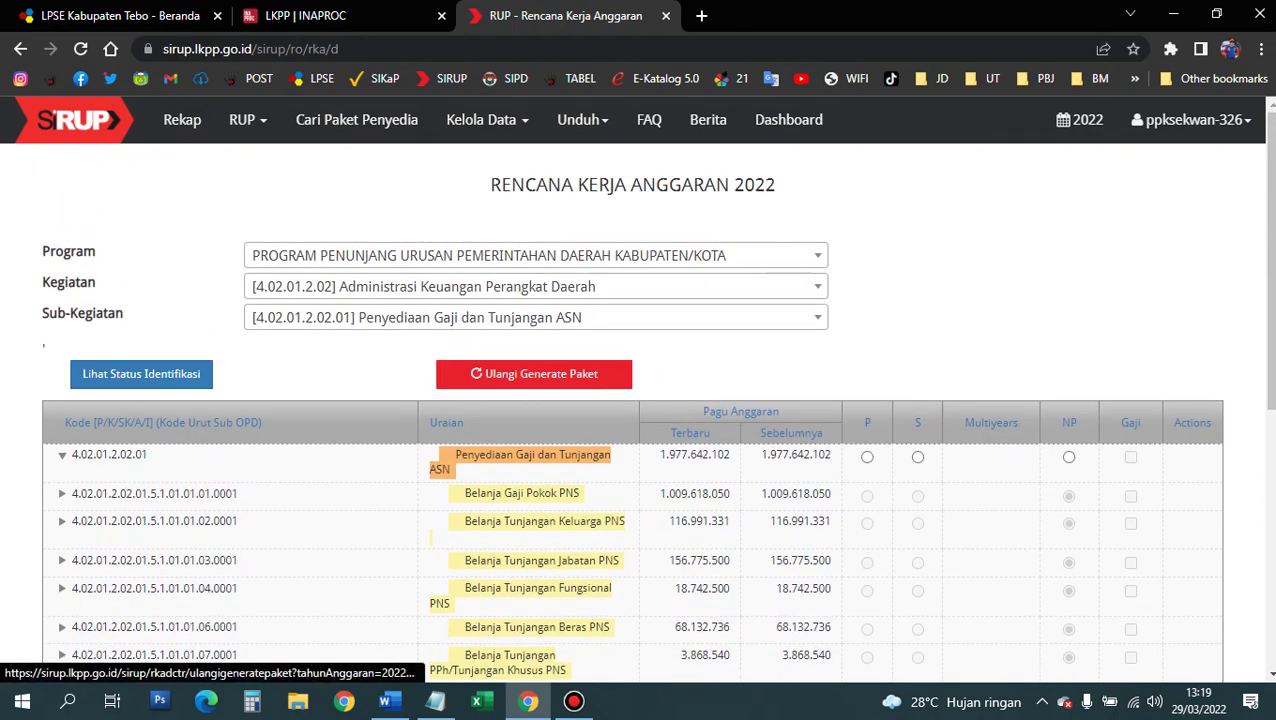
{"action": "left_click", "coordinate": [533, 374]}
{"action": "left_click", "coordinate": [733, 191]}
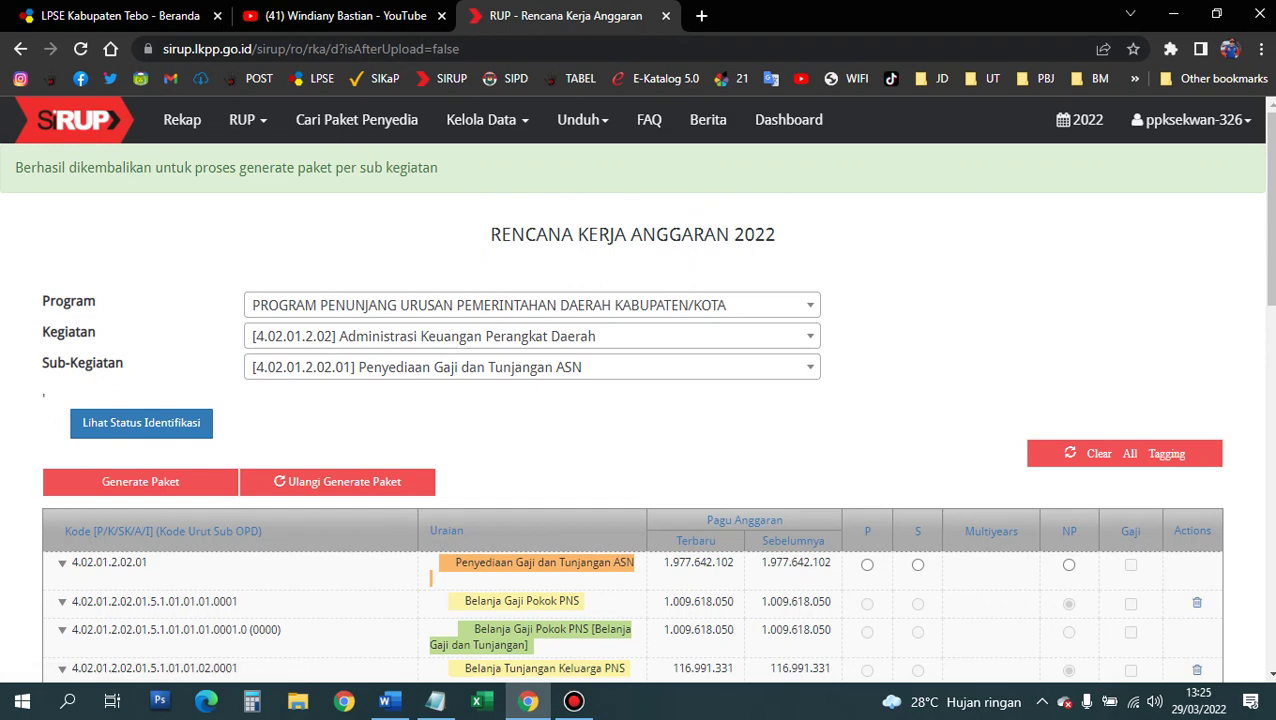
{"action": "left_click_drag", "start_coordinate": [15, 167], "coordinate": [438, 167]}
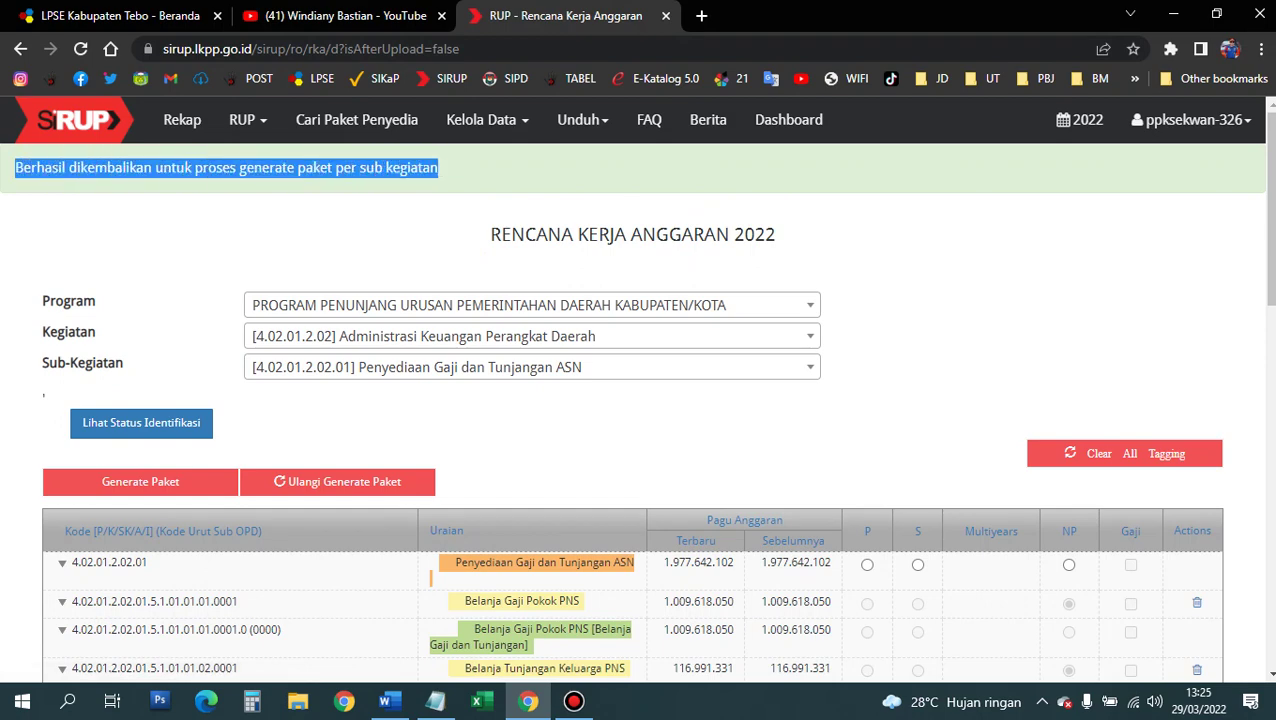
{"action": "left_click", "coordinate": [438, 167]}
{"action": "scroll", "coordinate": [632, 410], "scroll_direction": "down", "scroll_amount": 3}
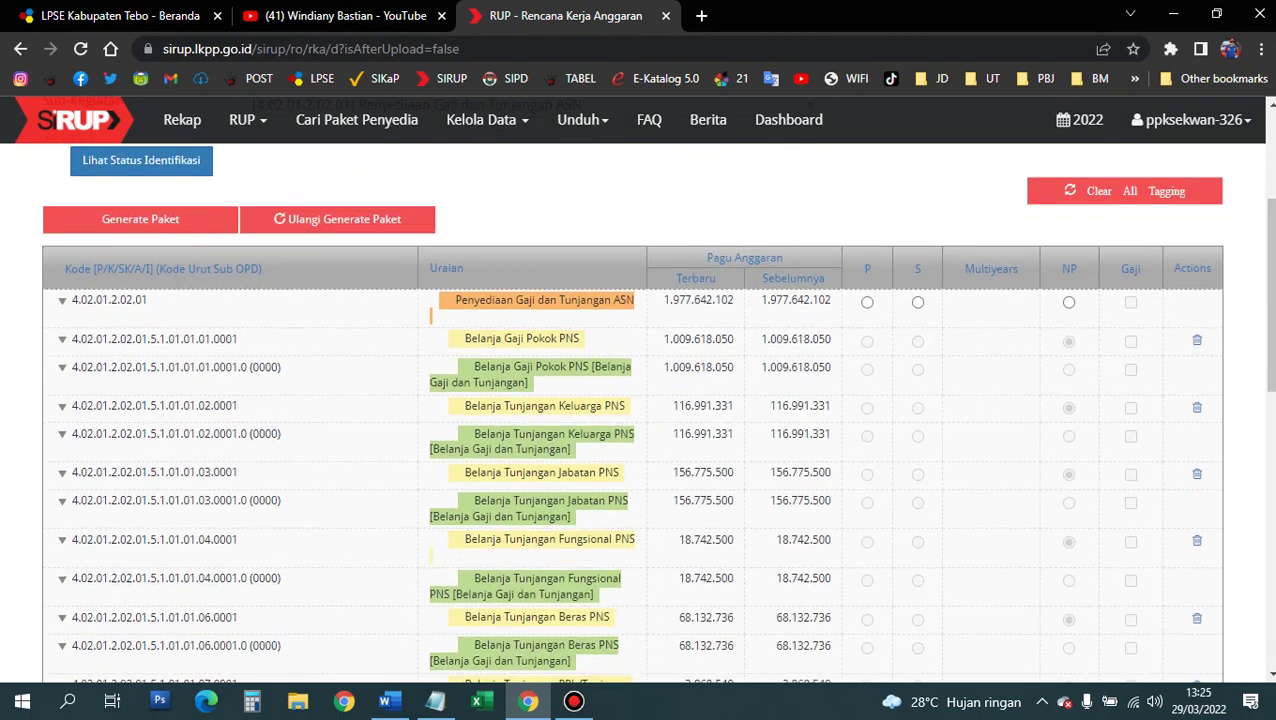